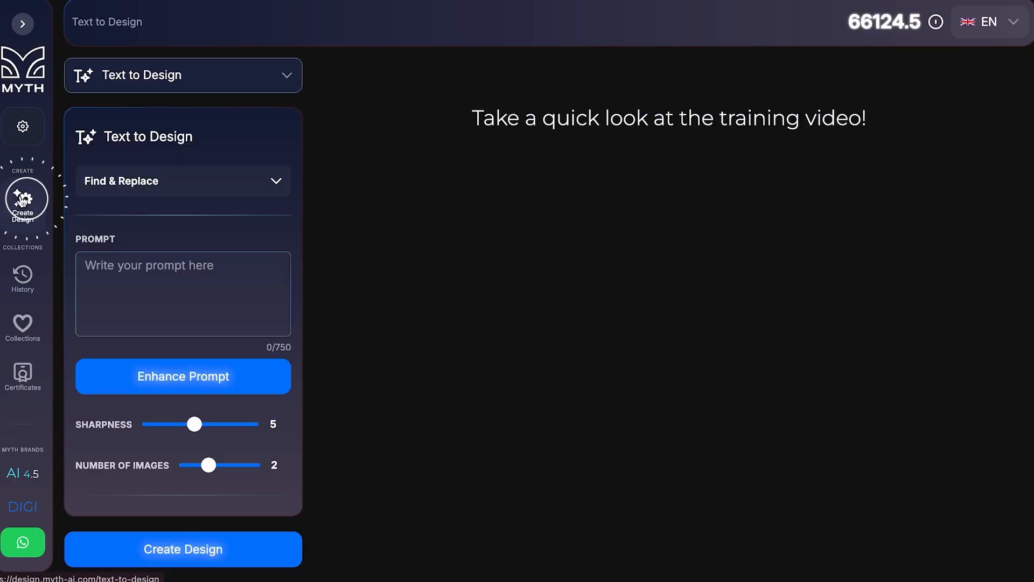
Open the Pattern Extractor tool and upload the floral pattern image as its source.
left_click(143, 68)
scroll(159, 220, "down", 1)
scroll(159, 221, "up", 1)
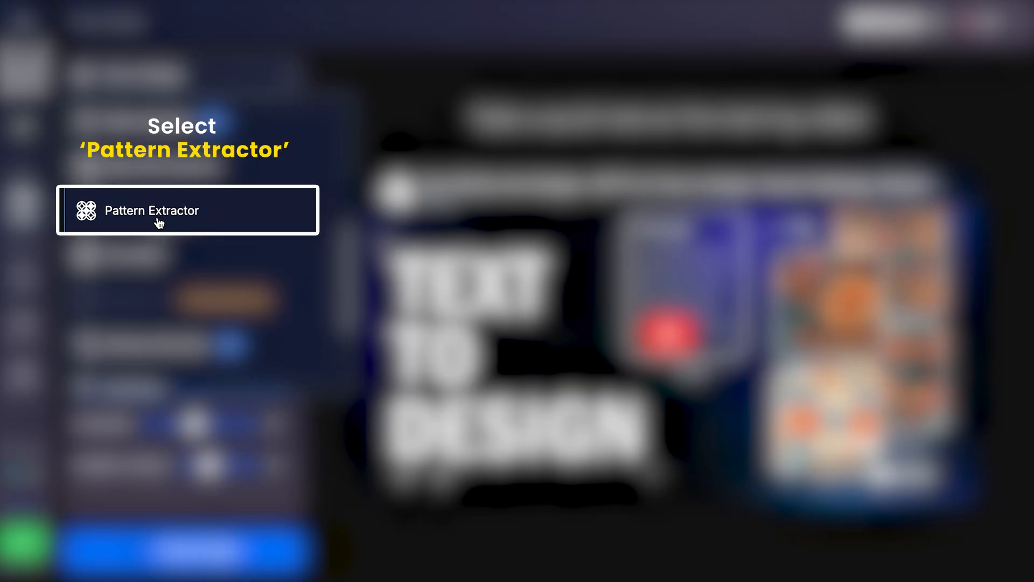
left_click(157, 216)
left_click(218, 308)
double_click(136, 230)
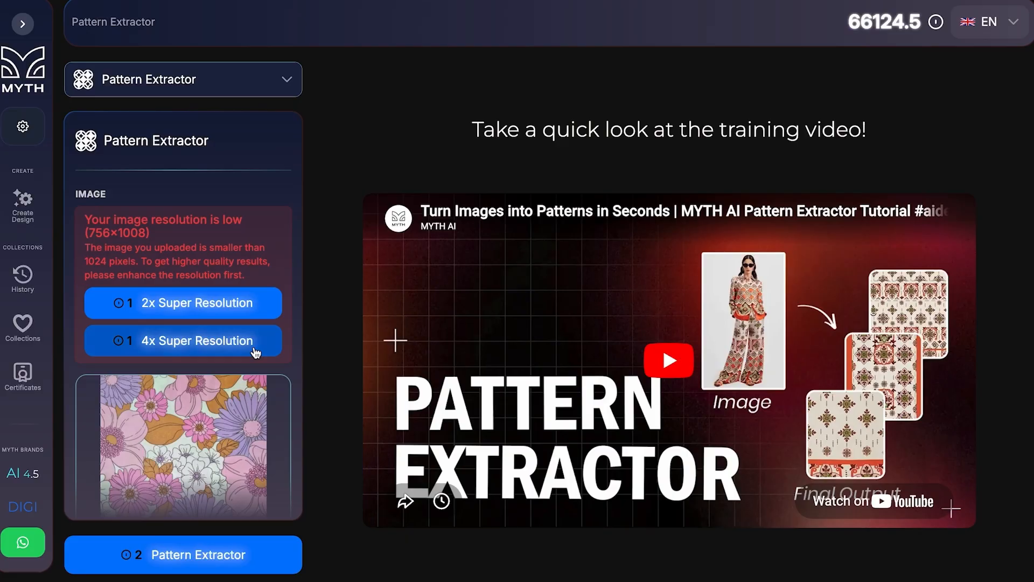
Enhance the uploaded image with 2x Super Resolution and extract its pattern at the 2:3 dimension (832 × 1248).
left_click(248, 300)
scroll(248, 304, "down", 6)
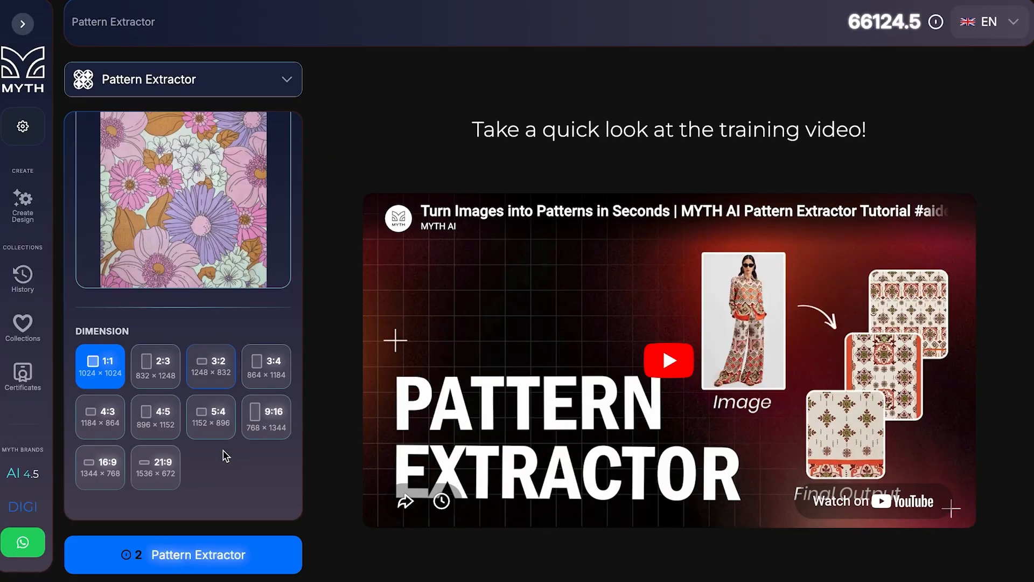
left_click(155, 366)
left_click(200, 544)
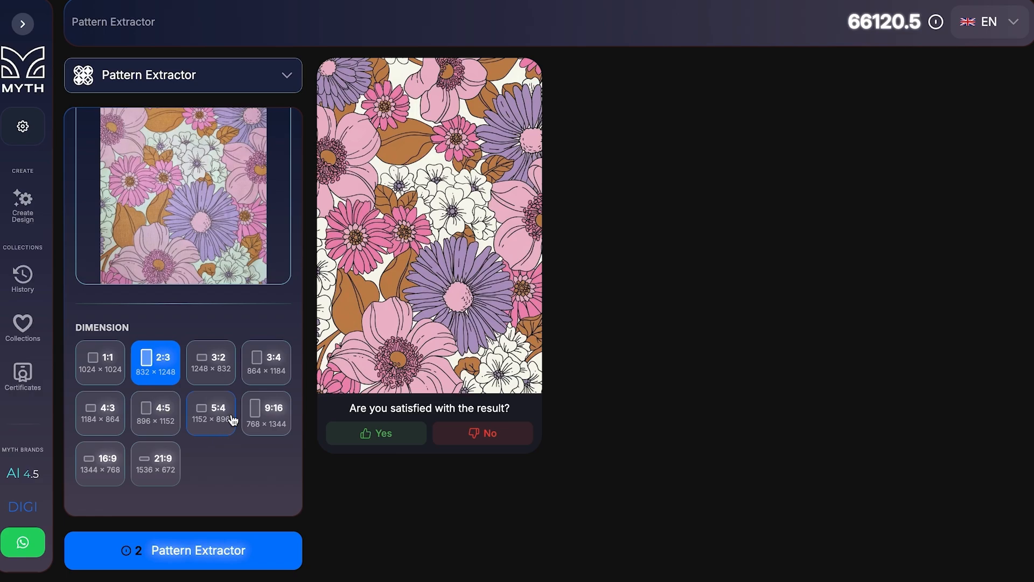
View the extracted pattern enlarged, close the preview and use the result as the new source image.
left_click(487, 174)
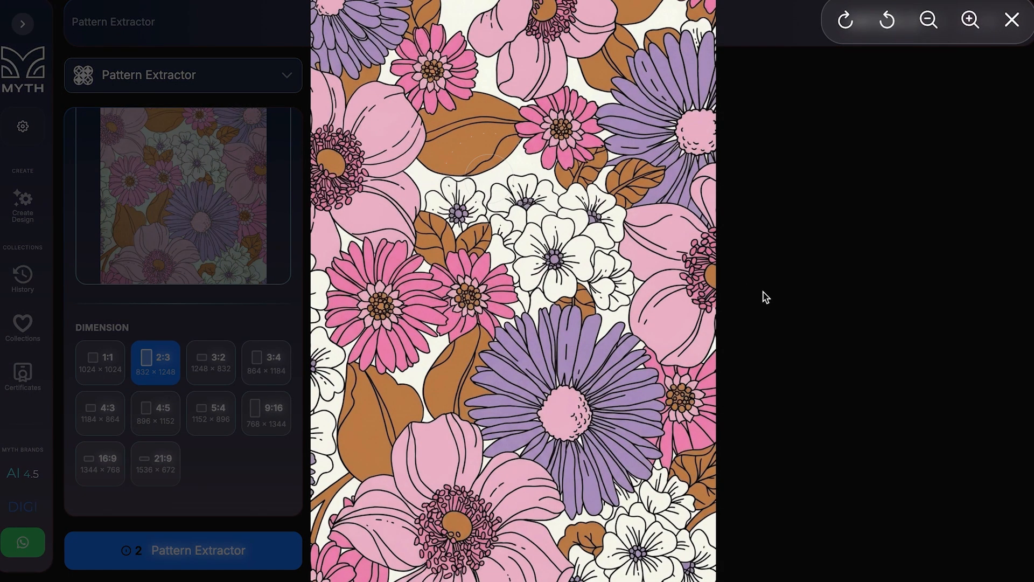
left_click(766, 297)
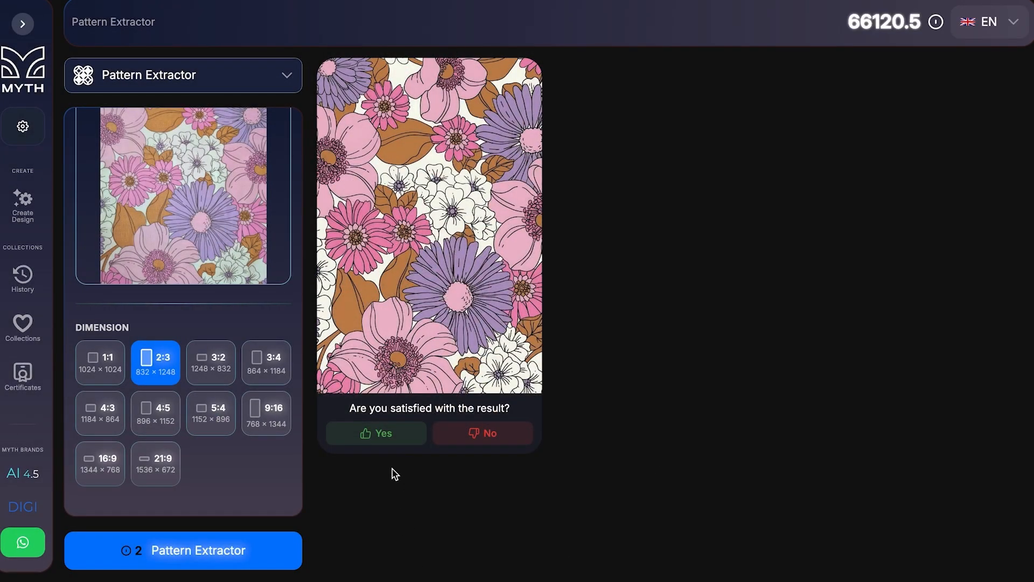
mouse_move(366, 368)
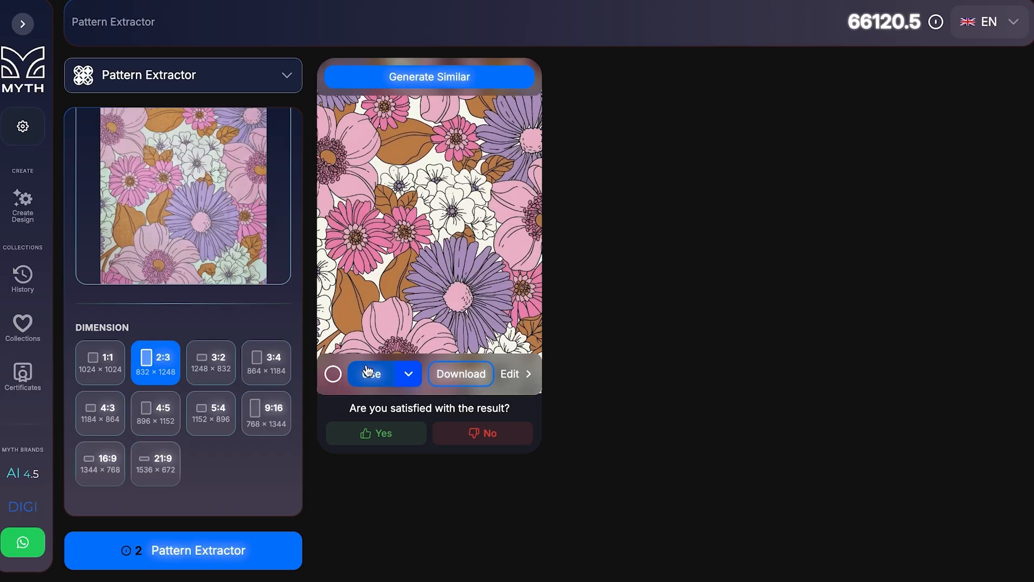
left_click(365, 370)
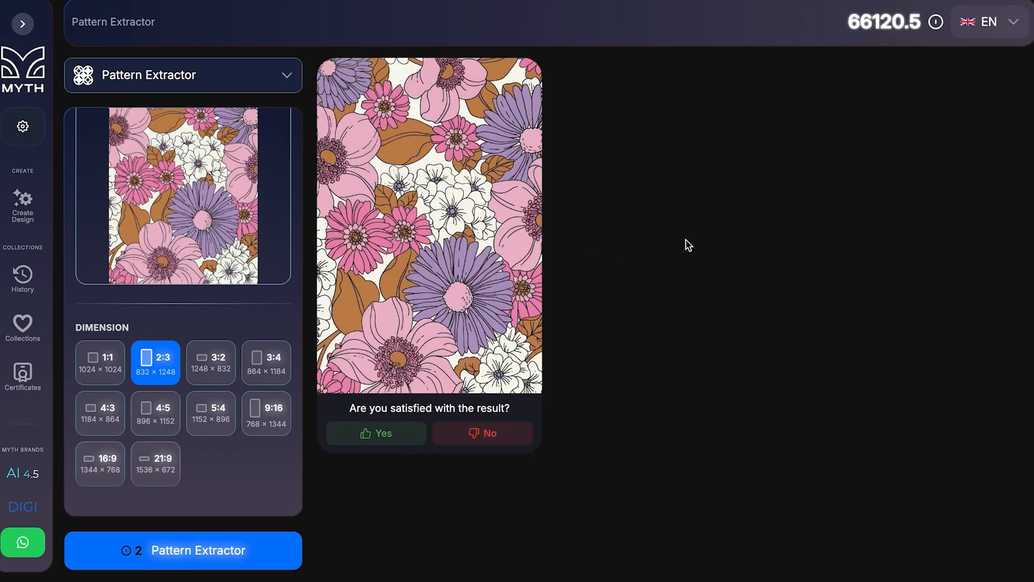
Switch to the Vectorizer tool and separate the extracted pattern into layers in Automatic mode.
left_click(270, 70)
scroll(296, 178, "down", 5)
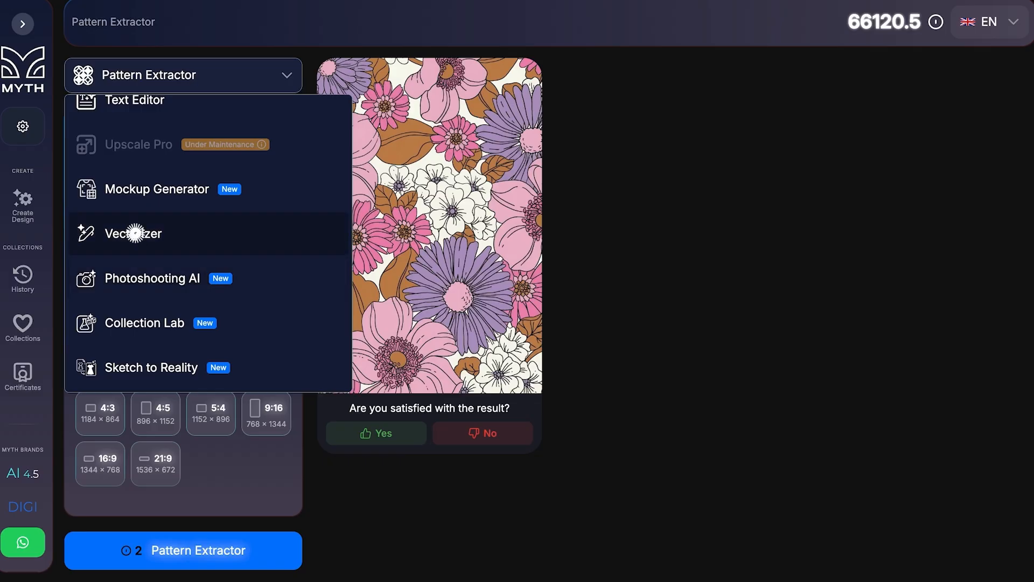
left_click(132, 233)
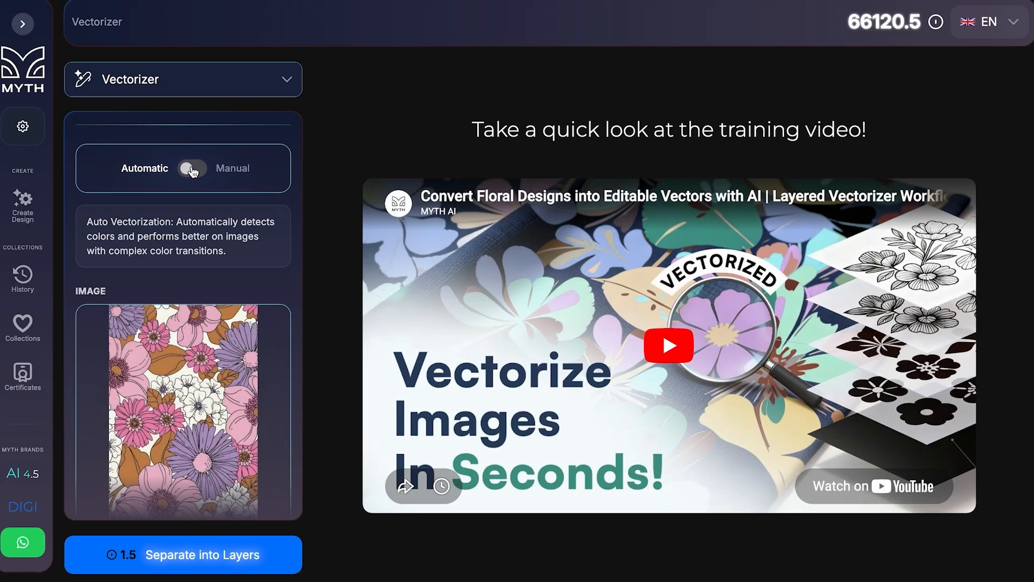
left_click(186, 171)
left_click(197, 169)
scroll(194, 176, "down", 1)
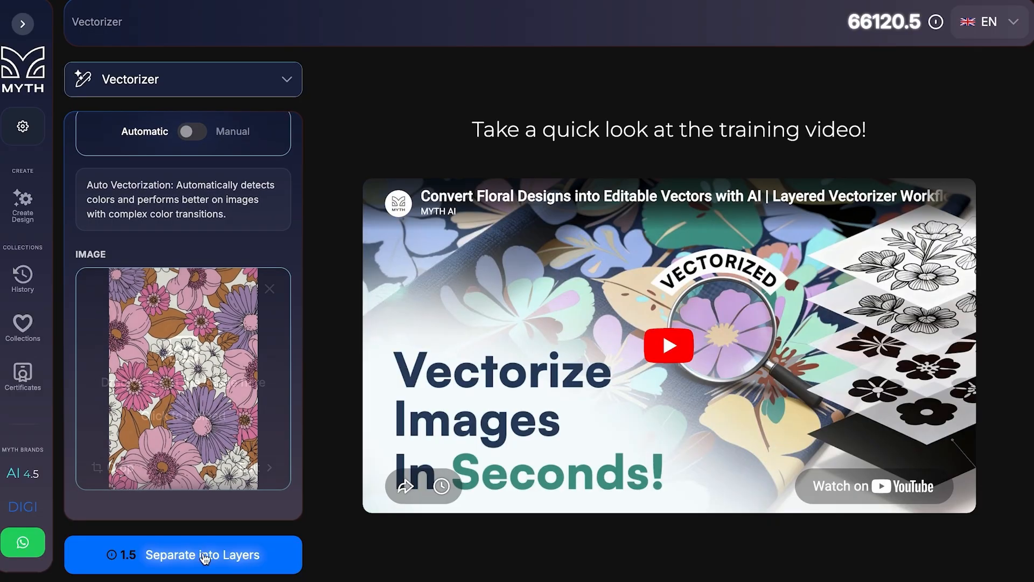
left_click(200, 559)
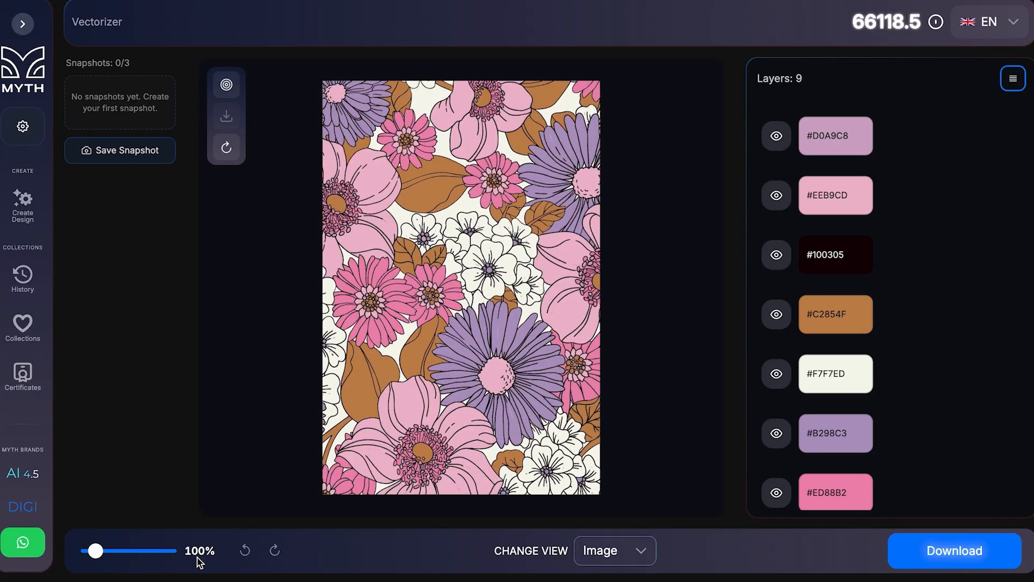
Hide and reshow the separated colour layers one after another to examine what each contributes to the pattern.
left_click(780, 141)
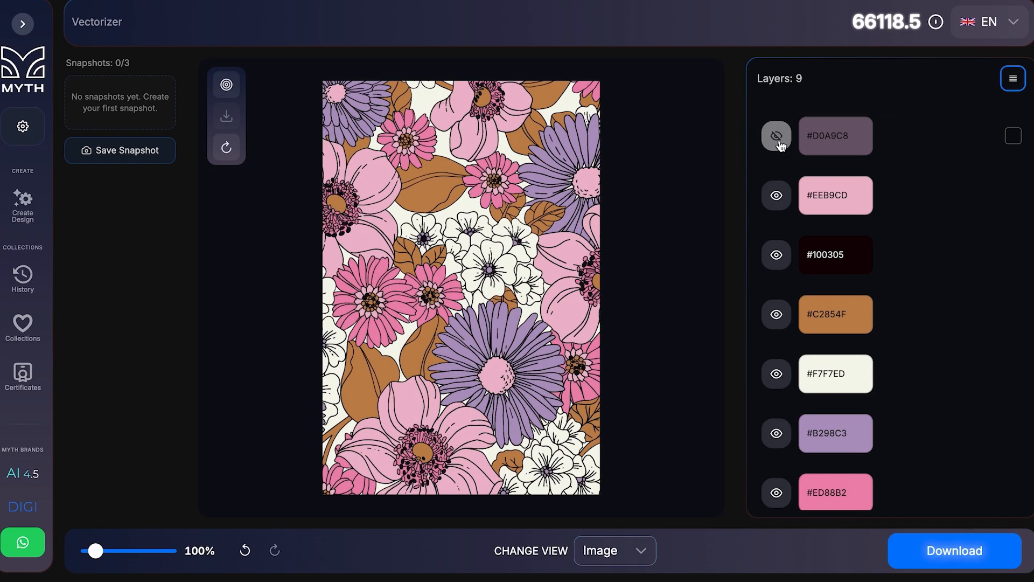
left_click(778, 196)
left_click(778, 198)
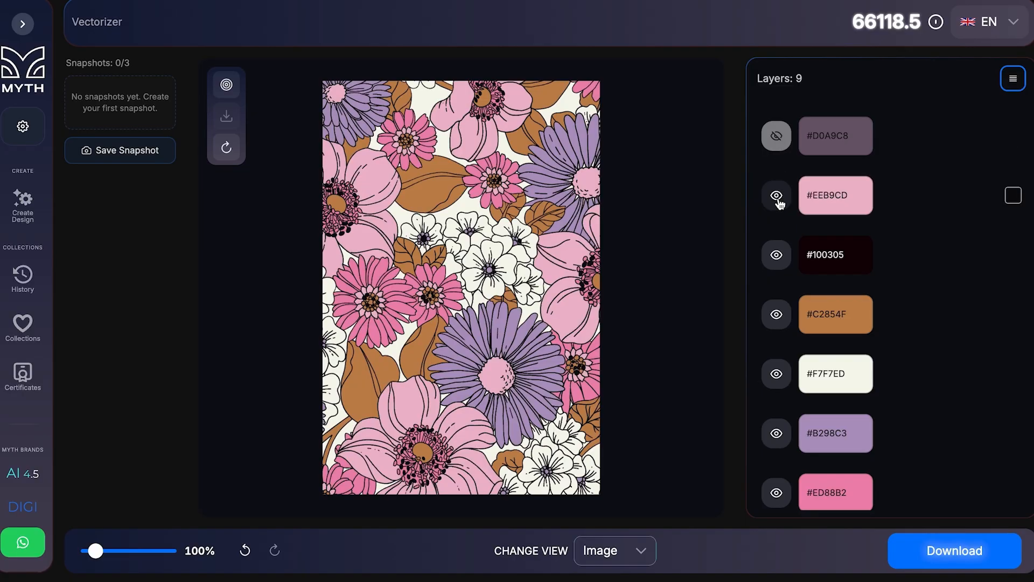
left_click(778, 135)
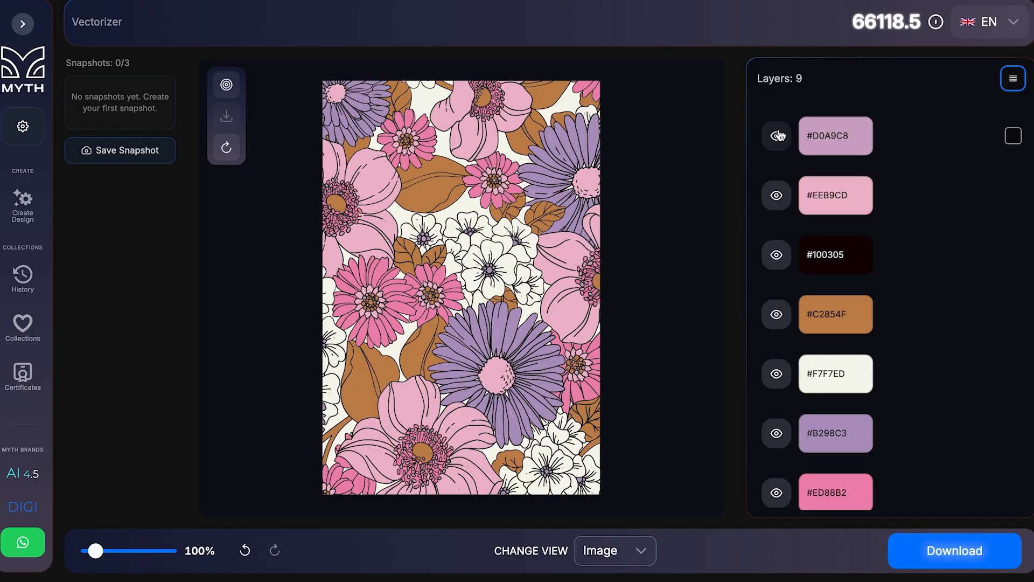
scroll(778, 171, "down", 2)
left_click(778, 164)
left_click(778, 164)
left_click(787, 462)
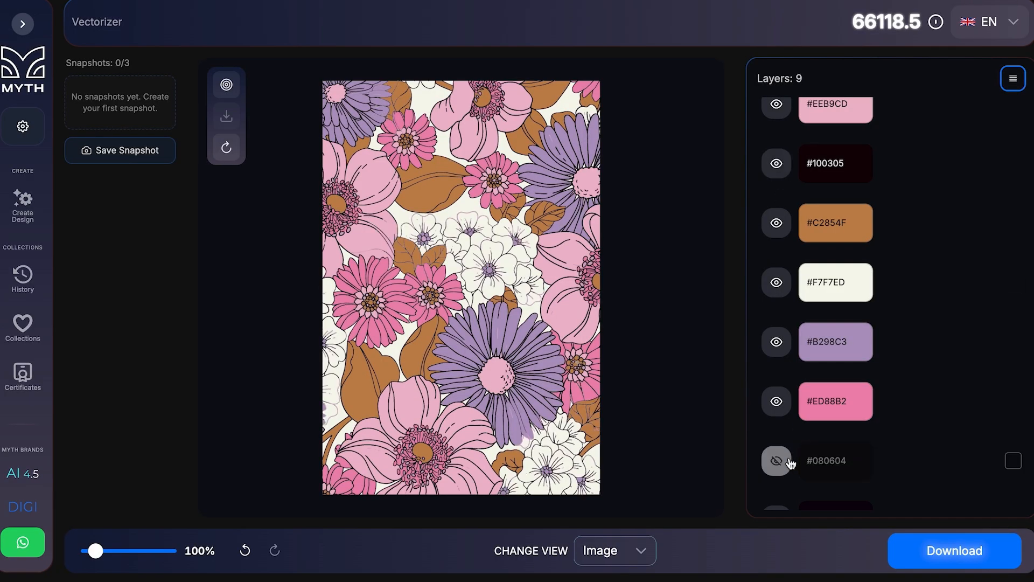
left_click(789, 463)
left_click(776, 222)
left_click(776, 222)
left_click(775, 286)
left_click(775, 291)
left_click(776, 343)
left_click(777, 347)
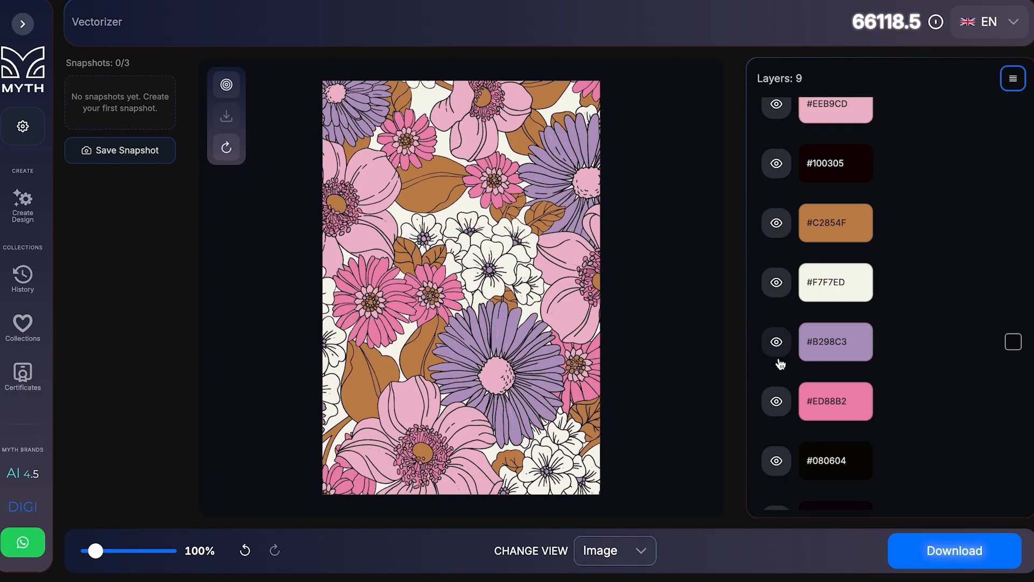
left_click(778, 404)
left_click(778, 404)
scroll(778, 418, "down", 1)
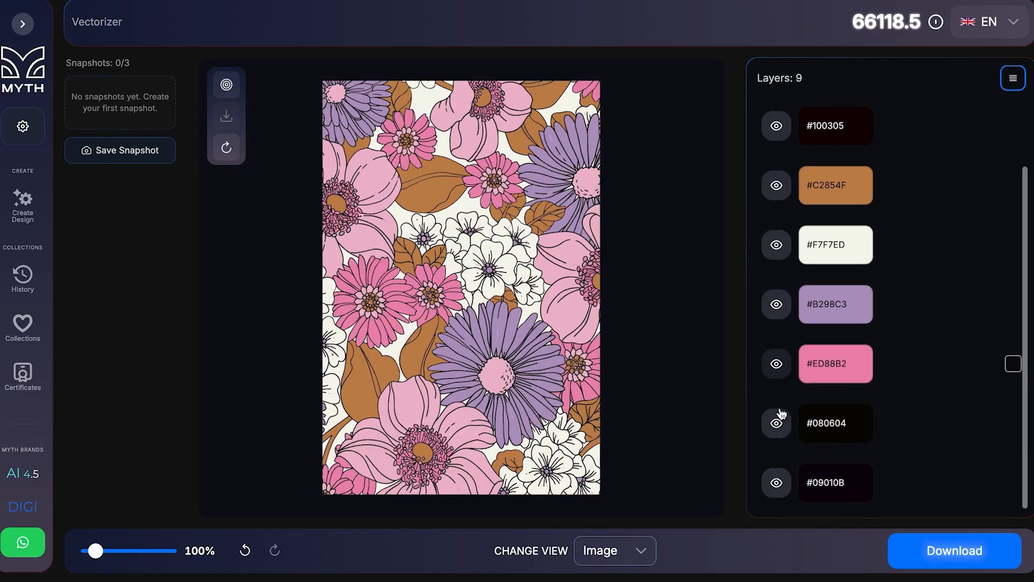
left_click(788, 488)
left_click(789, 489)
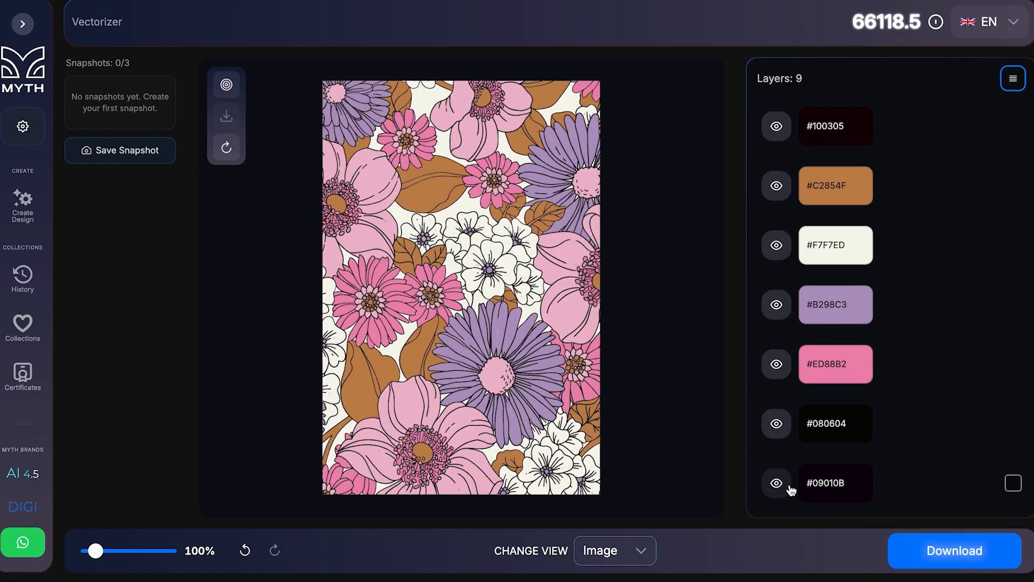
Merge the dark layers #100305, #080604 and #09010B, keeping colour #100305, and check the merged layer by hiding and reshowing it.
left_click(1013, 483)
left_click(1014, 425)
scroll(1017, 420, "up", 3)
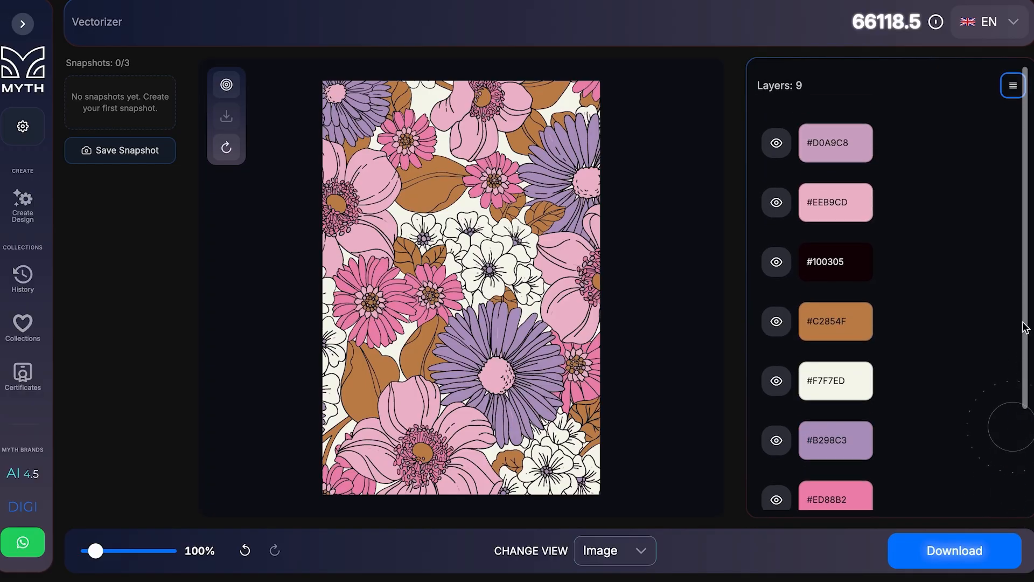
left_click(1013, 255)
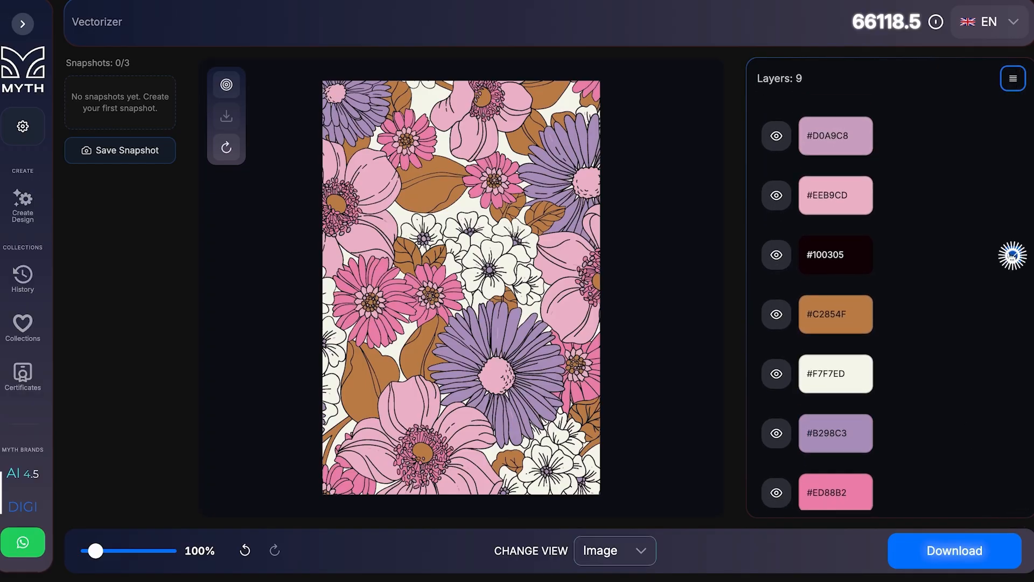
left_click(1014, 78)
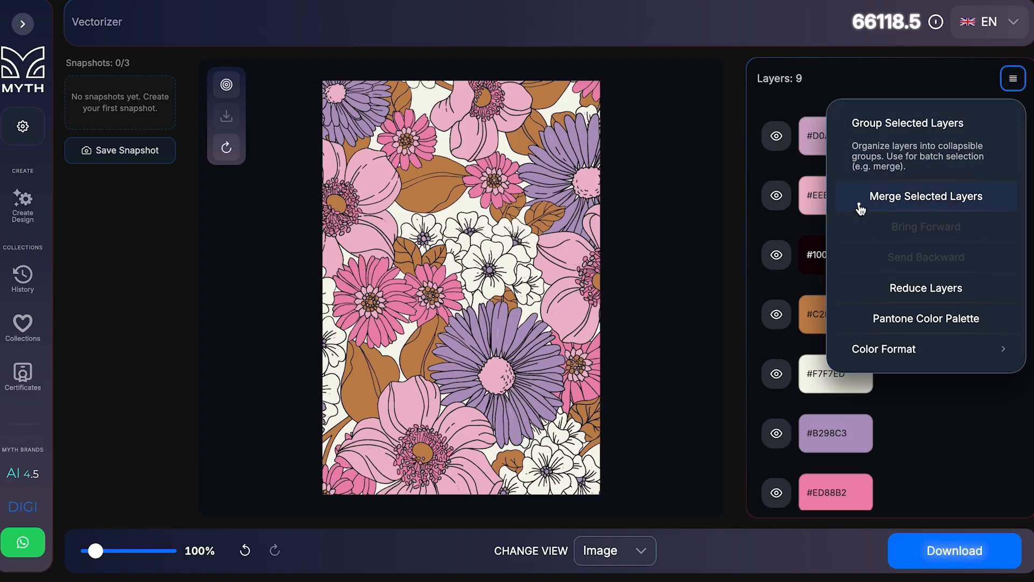
left_click(861, 209)
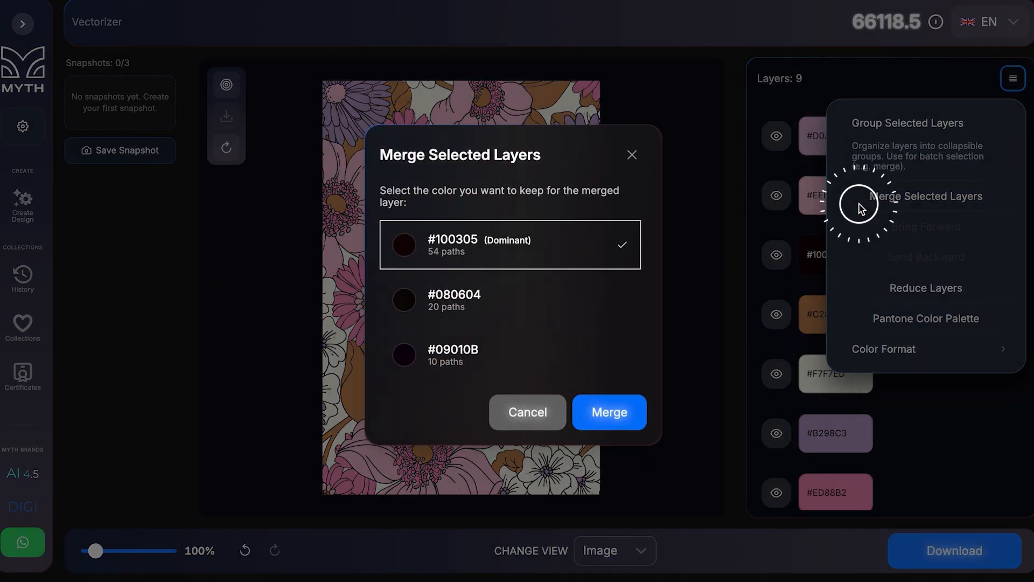
left_click(596, 415)
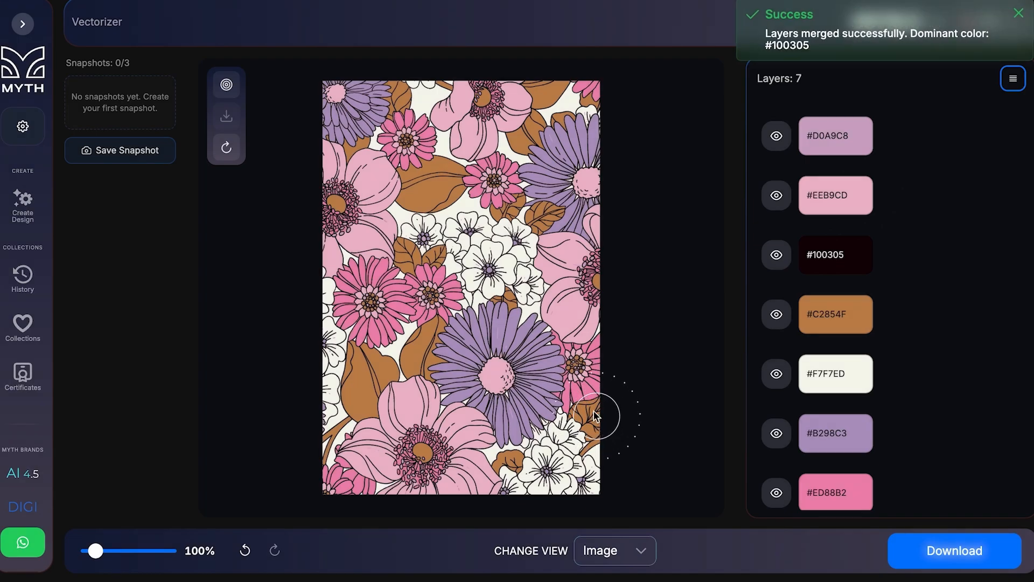
left_click(775, 257)
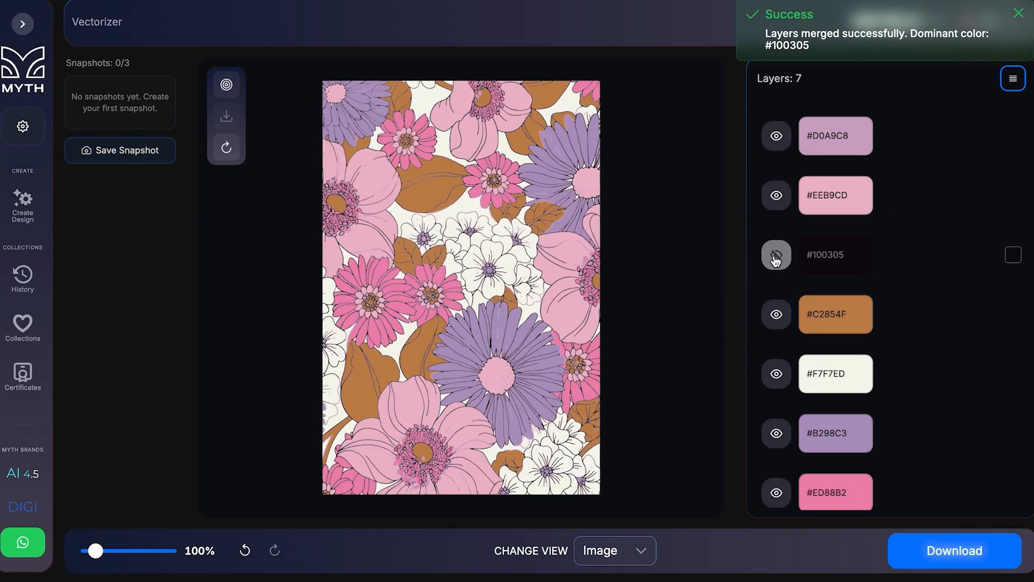
left_click(776, 256)
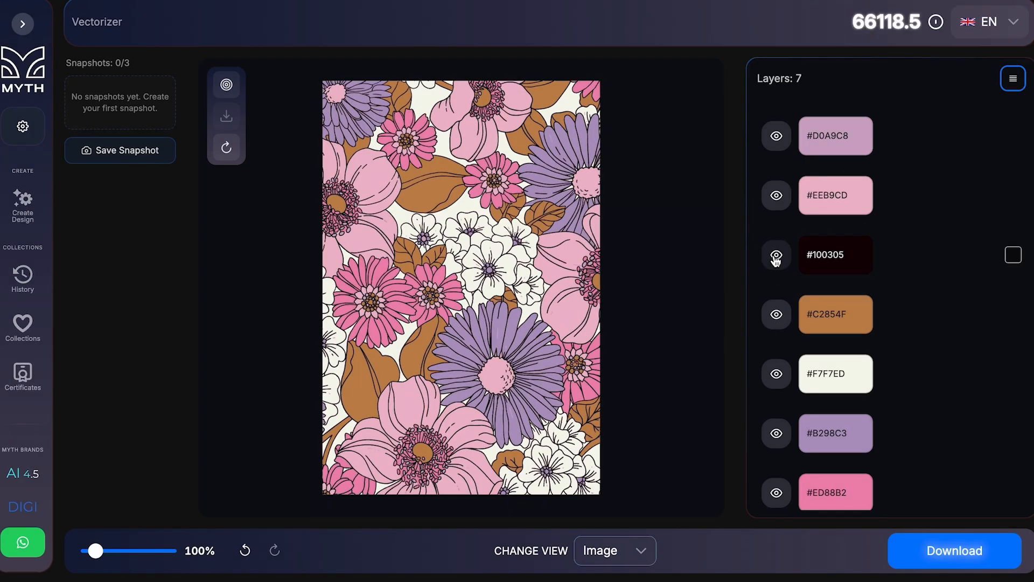
Try to combine any remaining same or similar colour layers with Reduce Layers.
left_click(1013, 76)
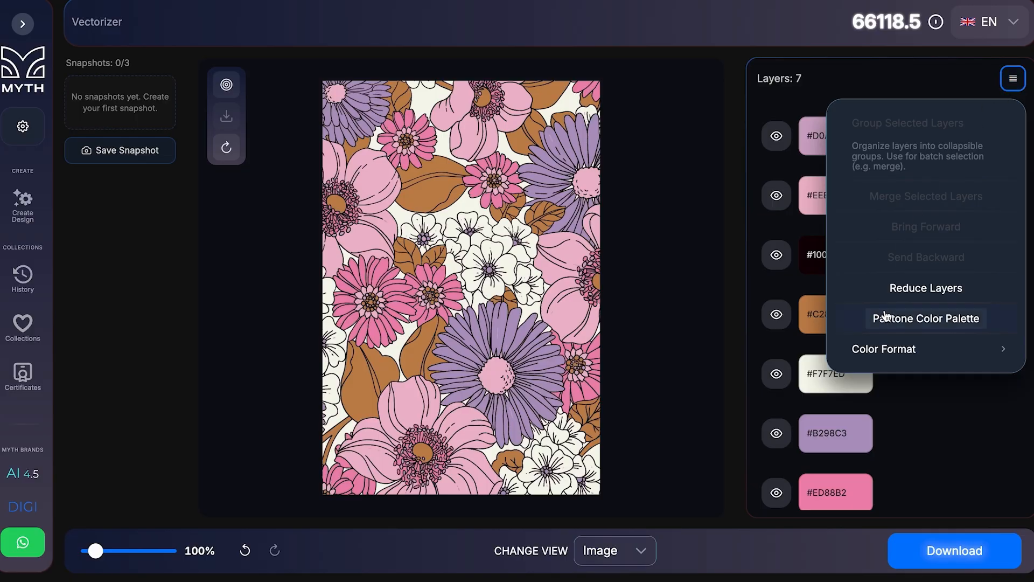
left_click(887, 290)
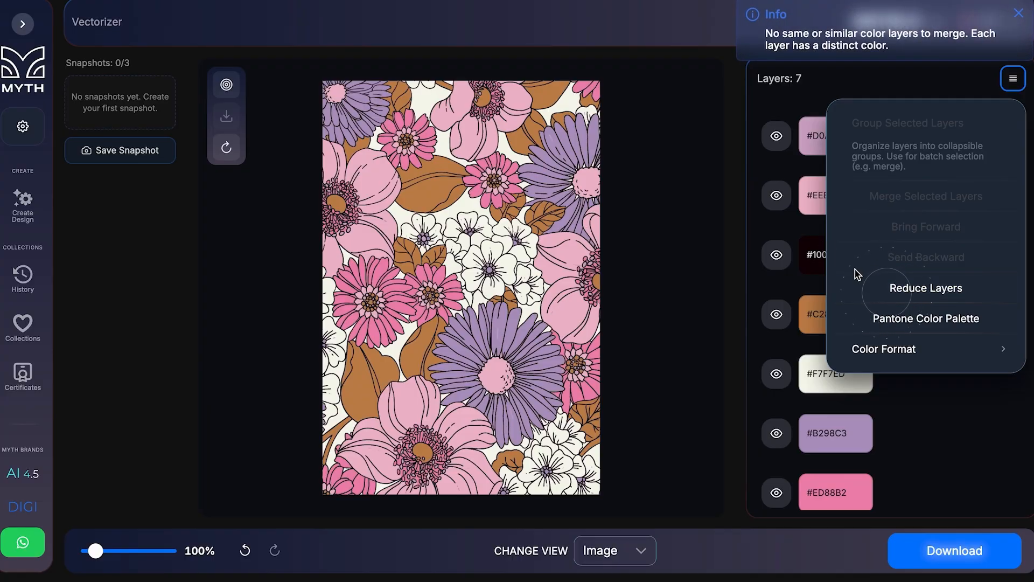
left_click(700, 295)
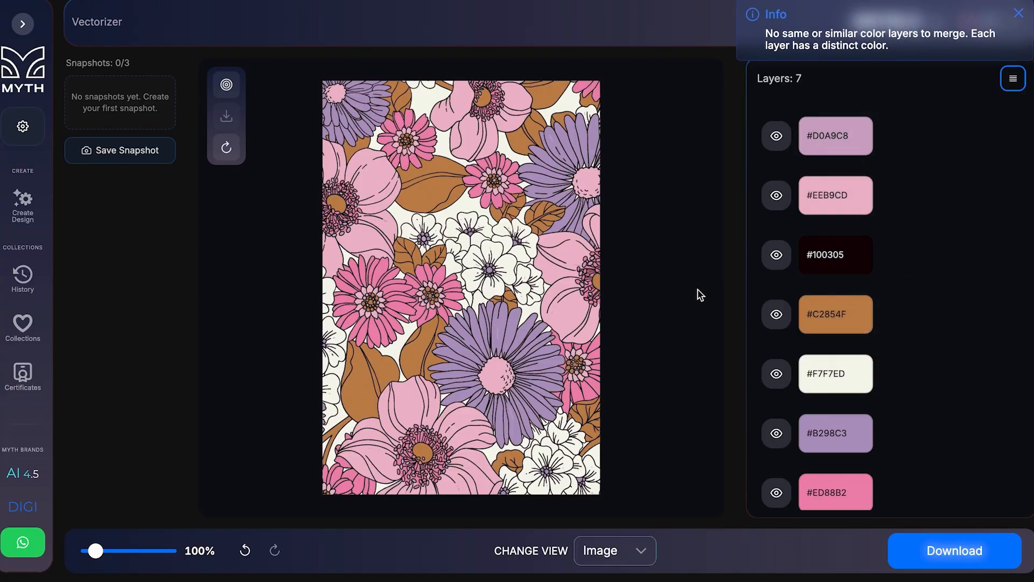
left_click(1018, 13)
Shift the dark outline layer #100305 down and left, and move the pink #ED88B2 layer left off the artwork.
scroll(790, 388, "down", 1)
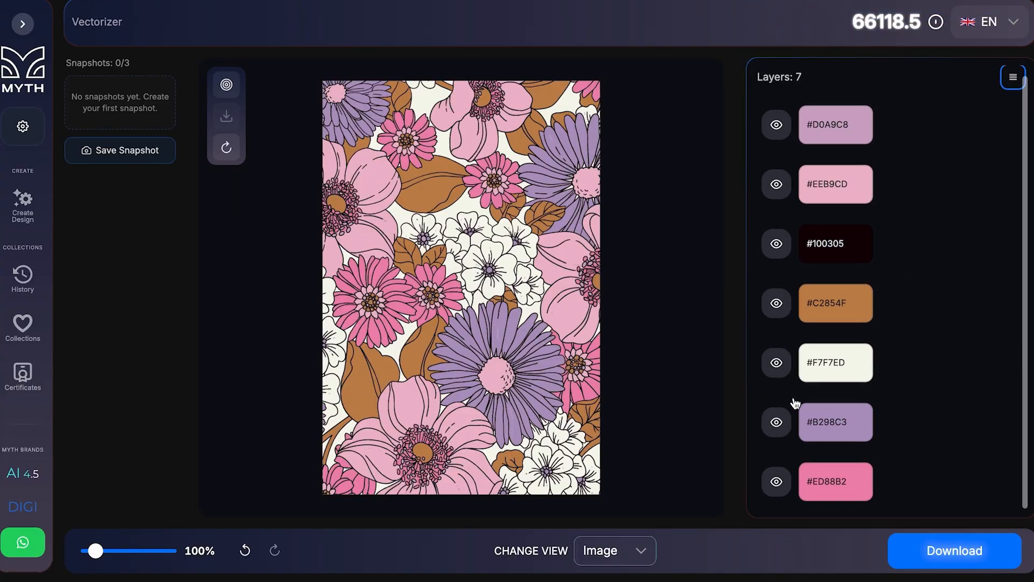
left_click(478, 268)
mouse_move(478, 268)
left_mouse_down()
mouse_move(555, 269)
mouse_move(404, 253)
mouse_move(476, 265)
mouse_move(467, 270)
left_mouse_up()
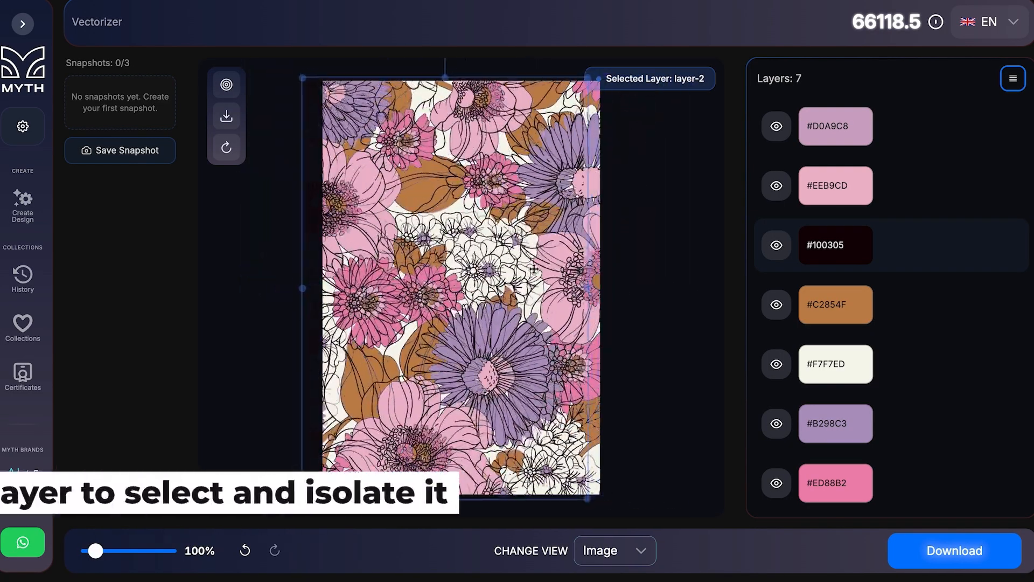
left_click(1013, 78)
left_click(1020, 81)
left_click_drag(560, 178, 511, 222)
left_click(577, 144)
left_click_drag(577, 143, 464, 130)
Move the purple #B298C3 layer right and slightly up, and bring it forward in the layer order.
left_click_drag(582, 132, 705, 131)
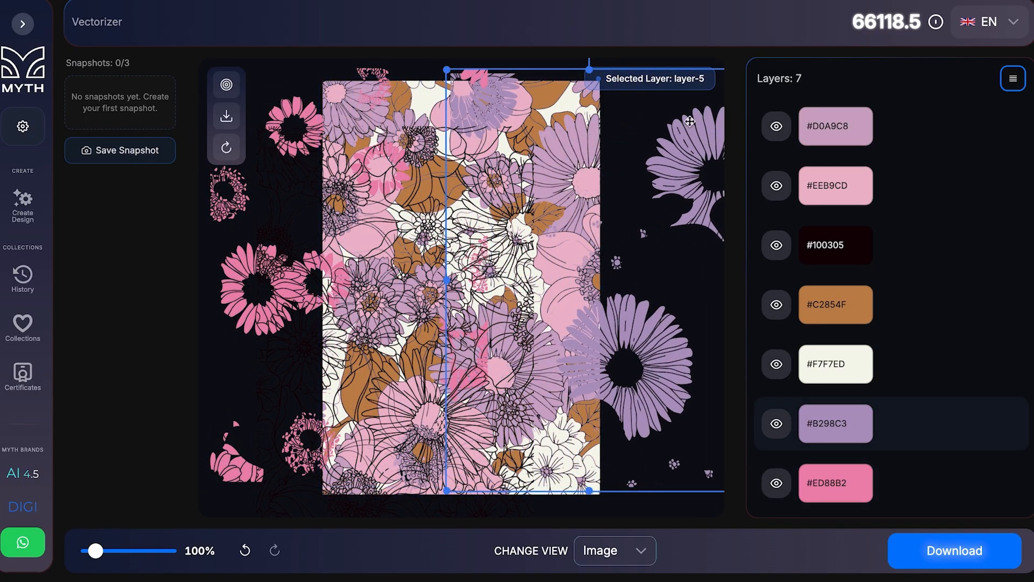
mouse_move(581, 150)
left_mouse_down()
mouse_move(553, 156)
mouse_move(577, 131)
left_mouse_up()
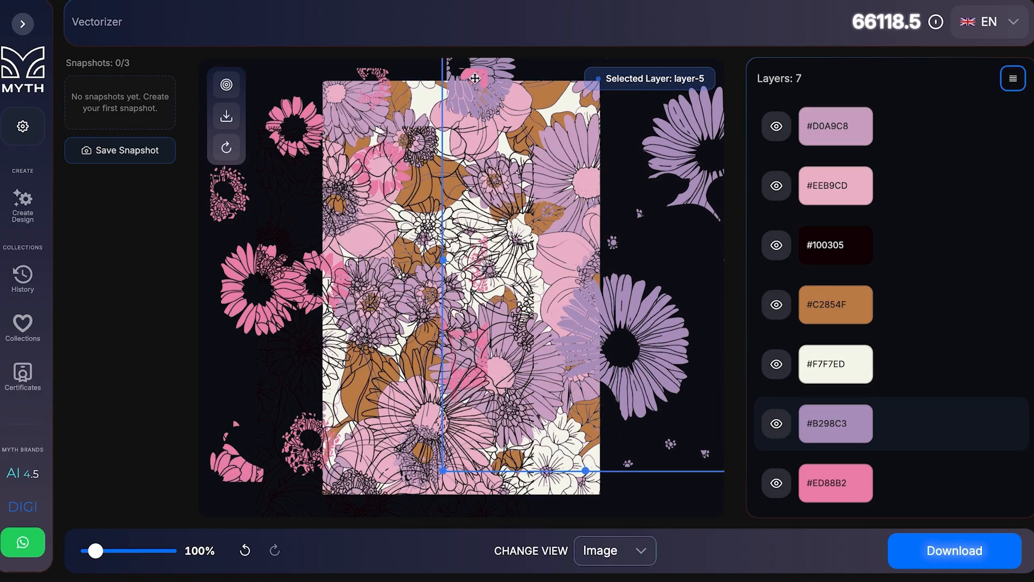
left_click(1013, 79)
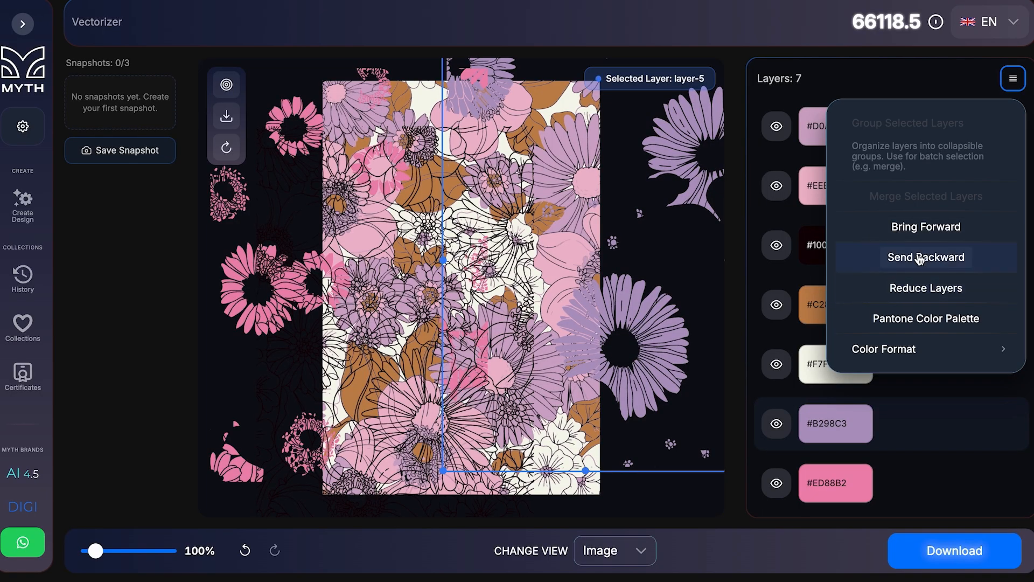
left_click(918, 229)
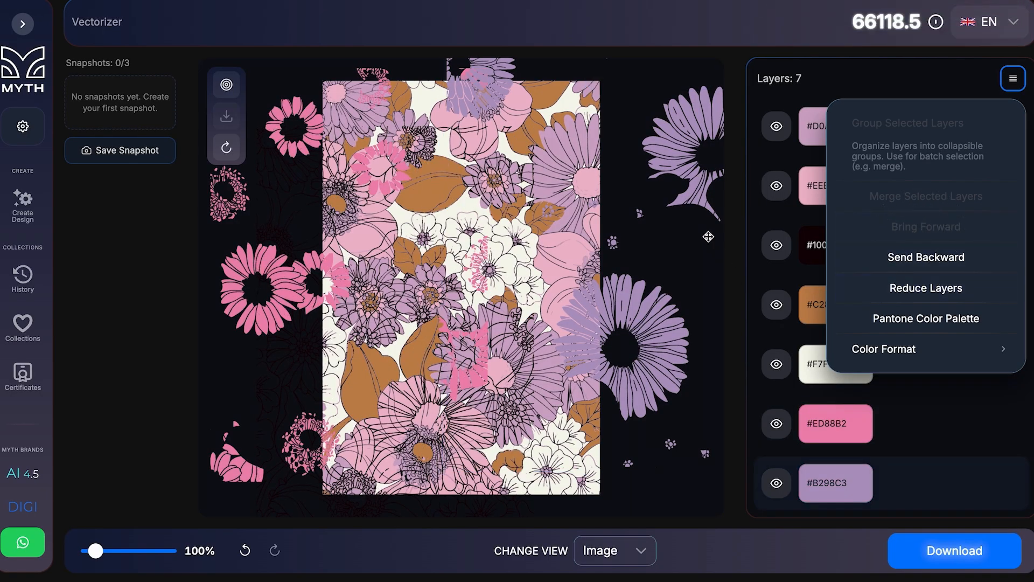
Reset the moved layers to their original positions on the artwork.
left_click(697, 218)
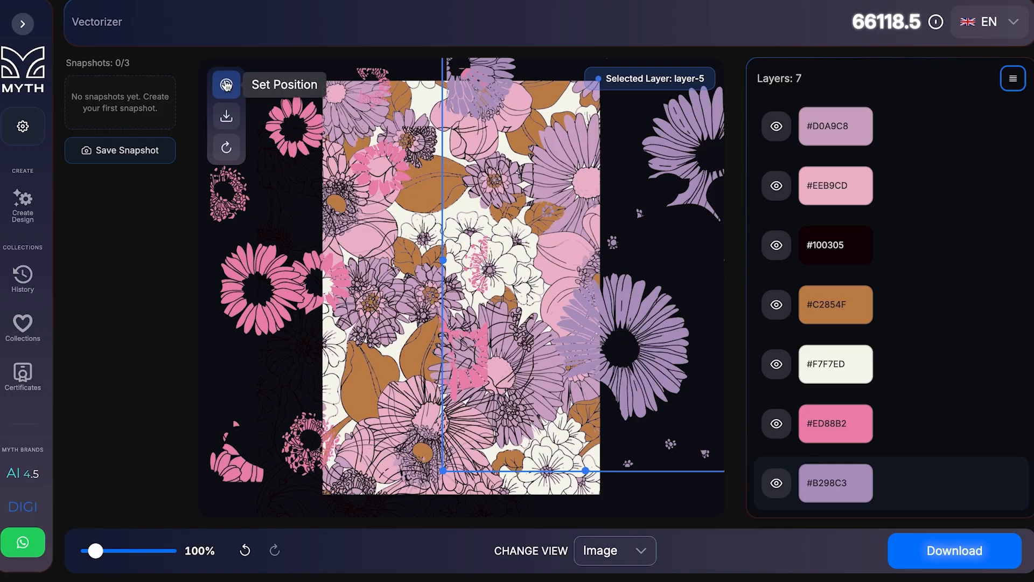
left_click(227, 85)
left_click(494, 240)
Shift several layers slightly right, move the purple #B298C3 layer up and right, and slide the light purple #D0A9C8 layer left.
left_click_drag(475, 334, 499, 334)
left_click_drag(337, 237, 363, 235)
left_click_drag(335, 345, 357, 351)
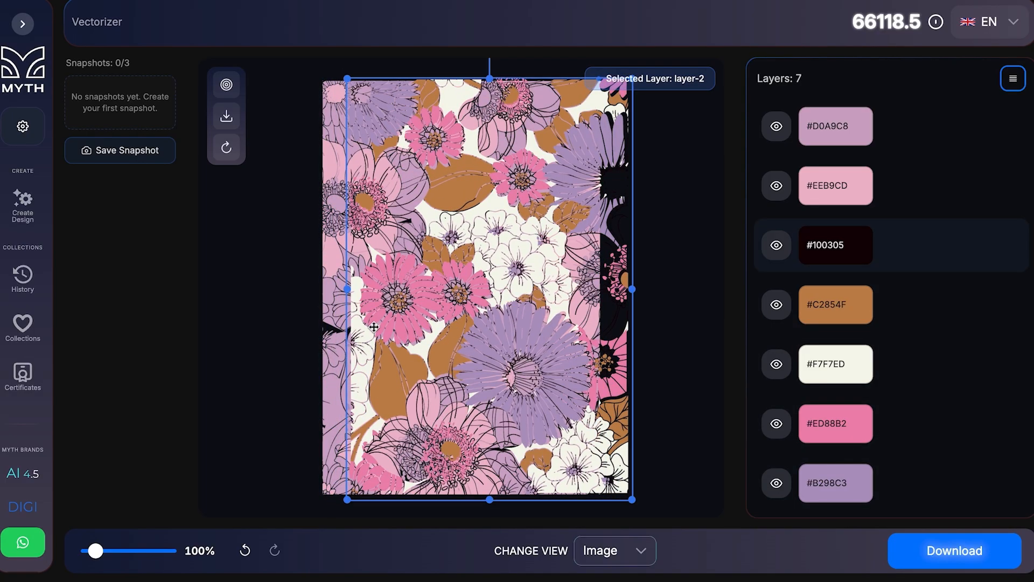
left_click_drag(326, 253, 436, 222)
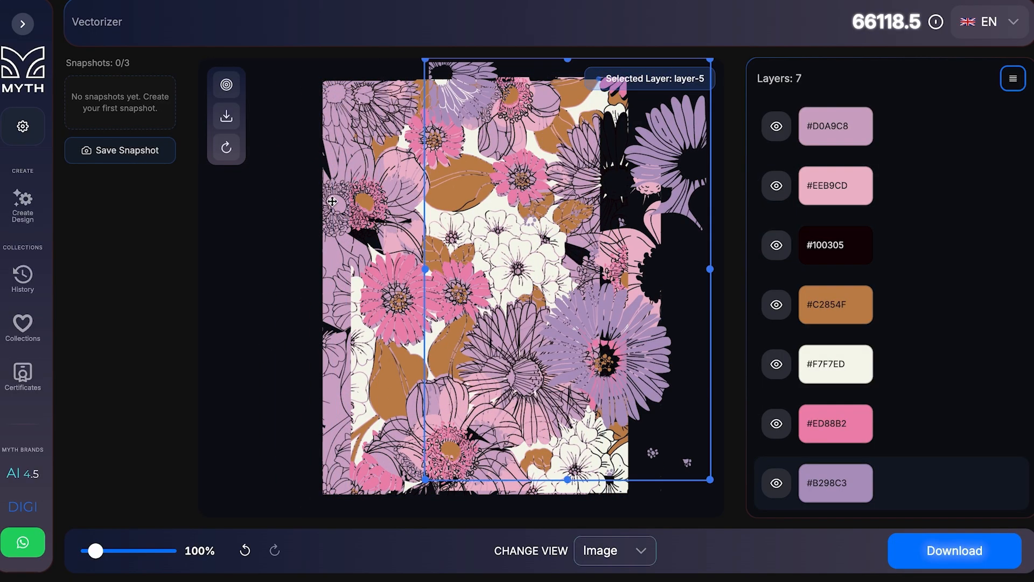
left_click_drag(337, 208, 253, 208)
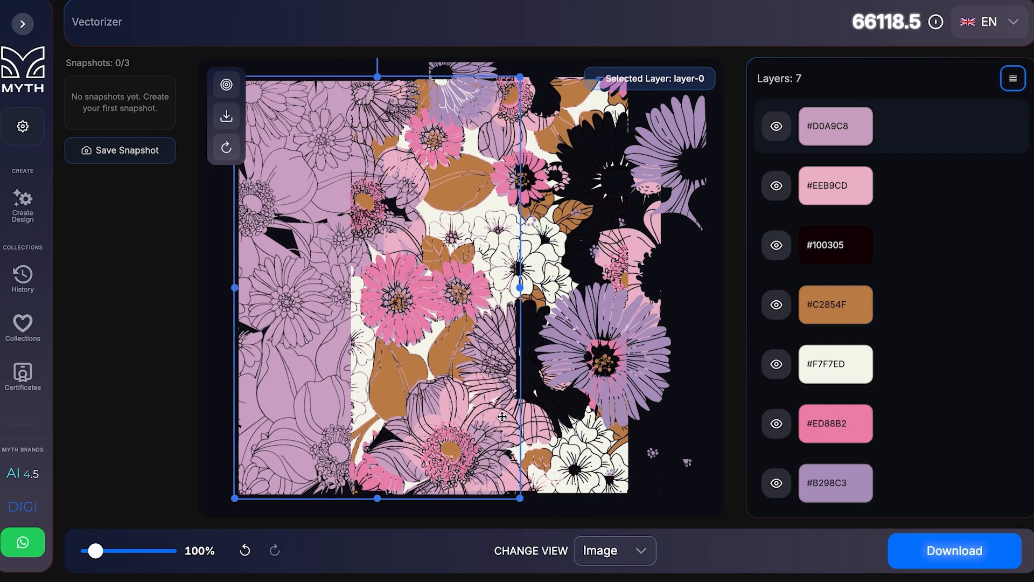
Move the purple #B298C3 layer down and left, and scatter the pink, off-white, brown and dark outline layers across the canvas.
left_click_drag(499, 362, 217, 423)
left_click_drag(399, 318, 477, 223)
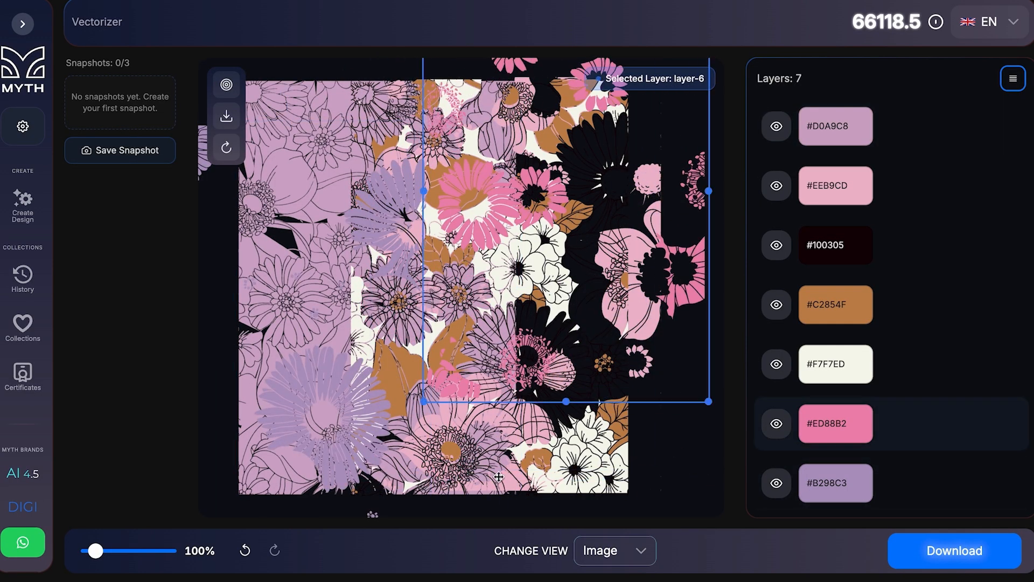
left_click_drag(512, 280, 563, 197)
left_click_drag(512, 459, 495, 419)
left_click_drag(441, 481, 463, 455)
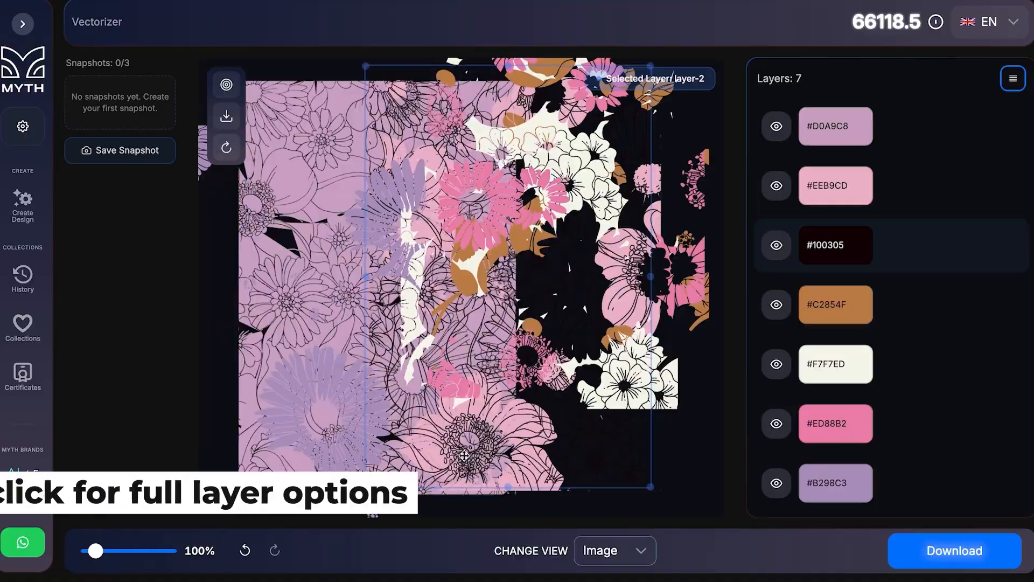
Bring the dark outline layer #100305 forward to the front of the layer order and reset the layers' positions.
left_click(1006, 82)
left_click(916, 231)
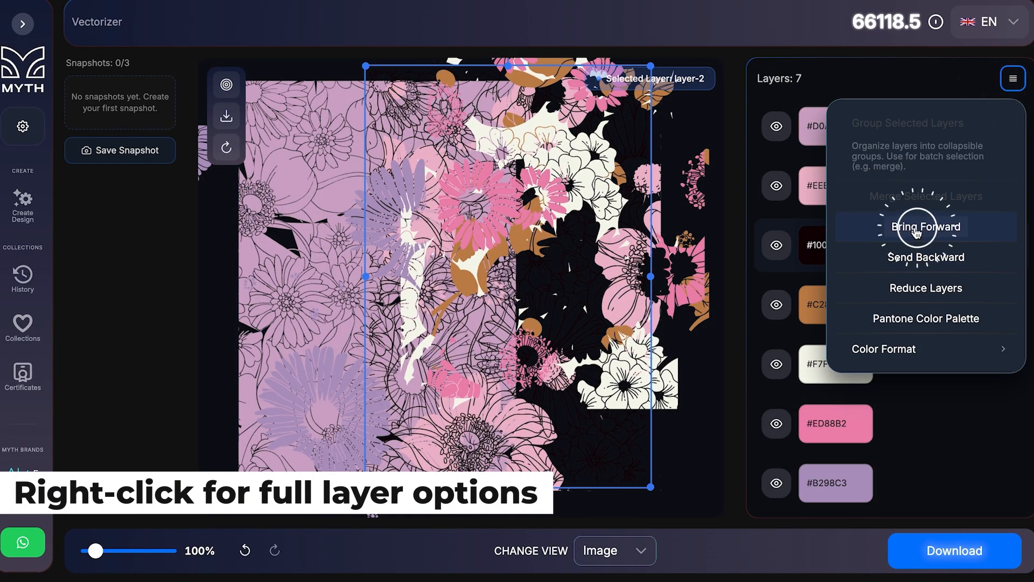
left_click(916, 230)
left_click(916, 230)
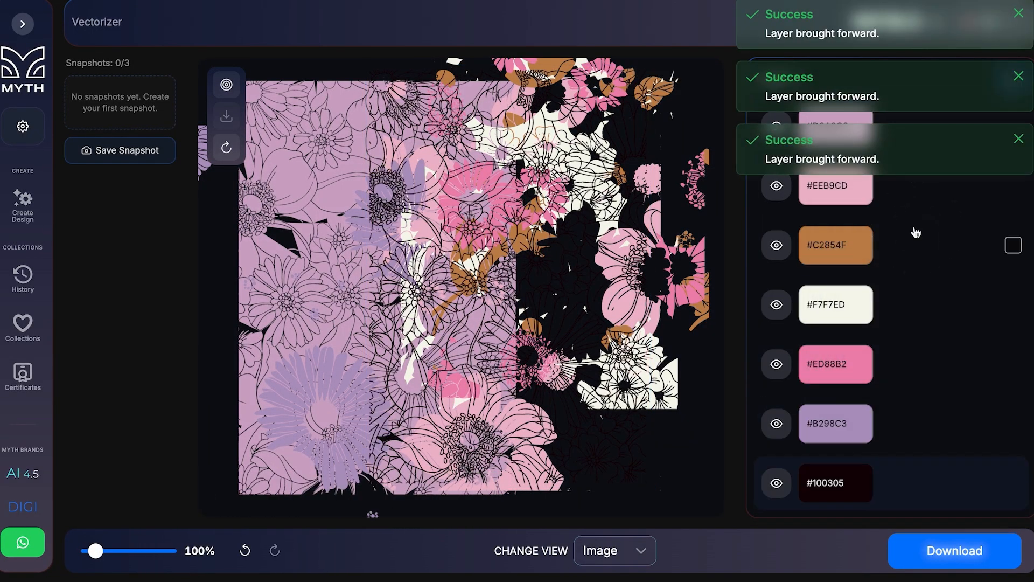
left_click(226, 85)
Download the dark outline layer #100305 on its own after shifting it down and left, and restore its original position.
left_click_drag(471, 112, 413, 132)
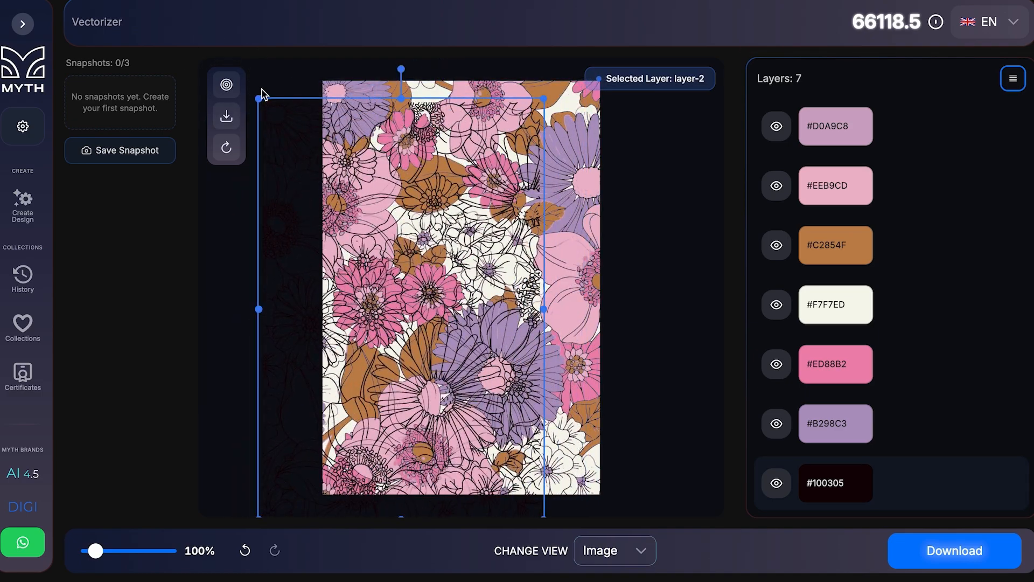
left_click(226, 116)
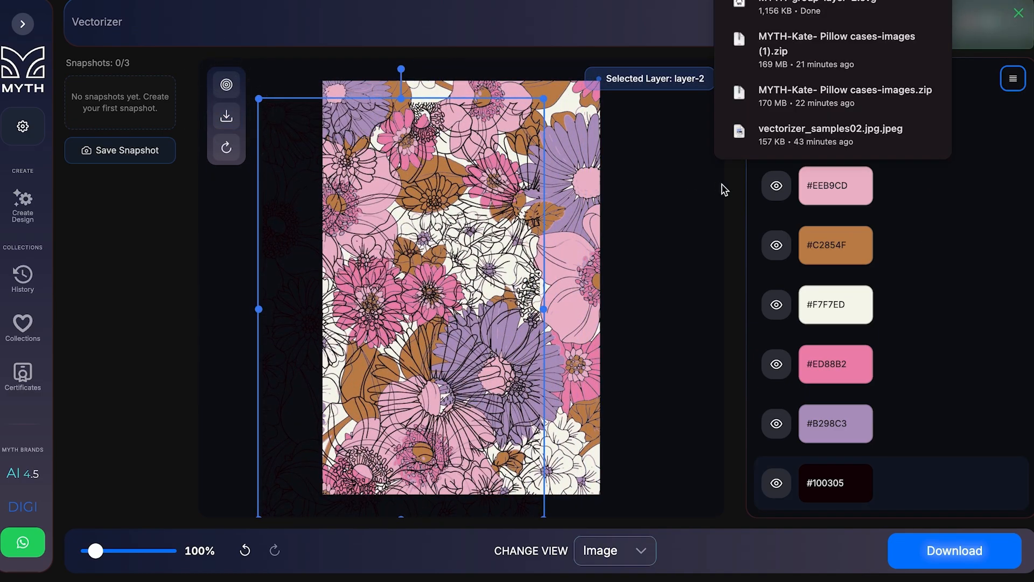
left_click(684, 307)
left_click(226, 85)
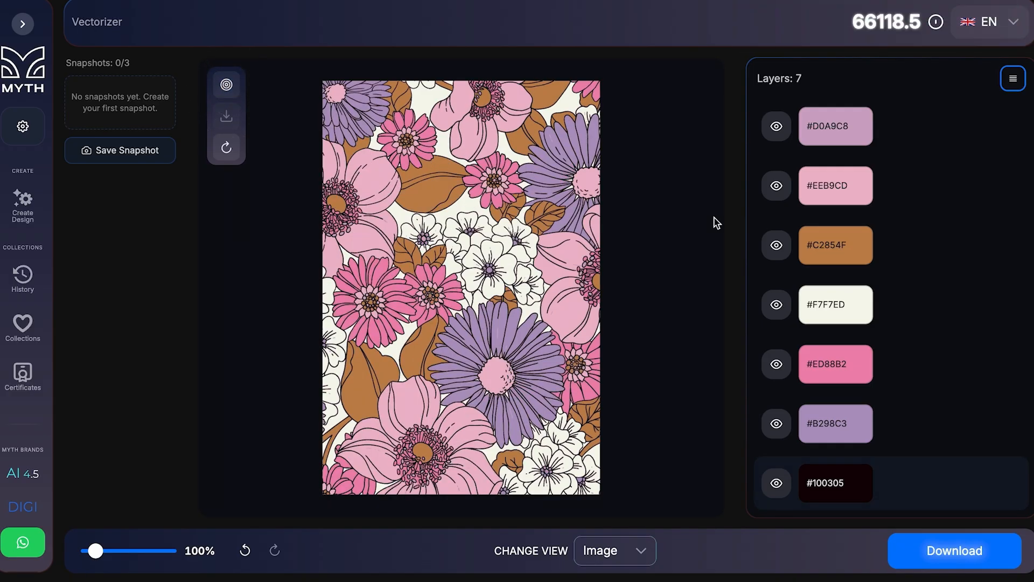
Switch the colour format of the layer values to CMYK.
left_click(1014, 79)
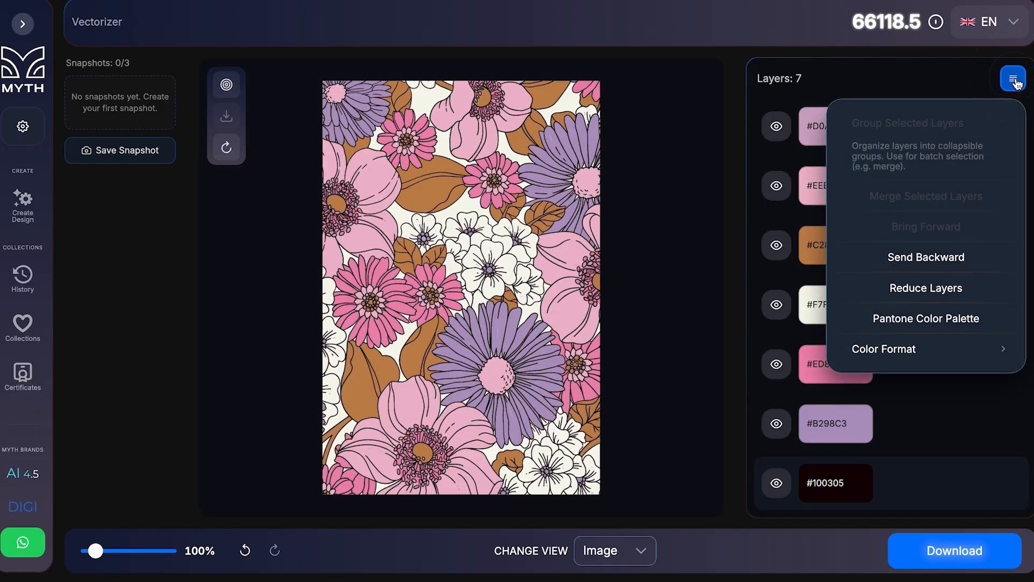
mouse_move(884, 368)
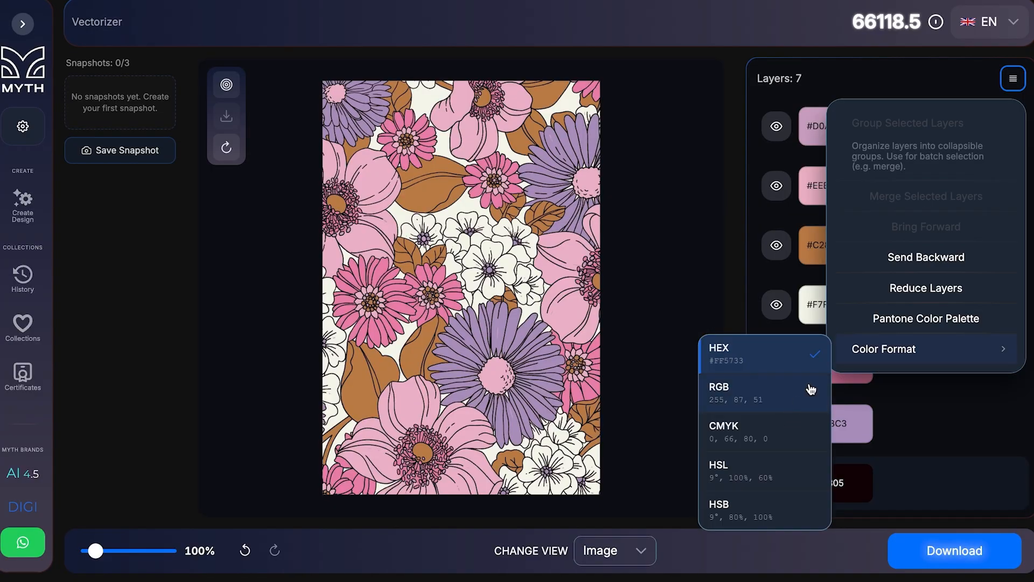
left_click(796, 426)
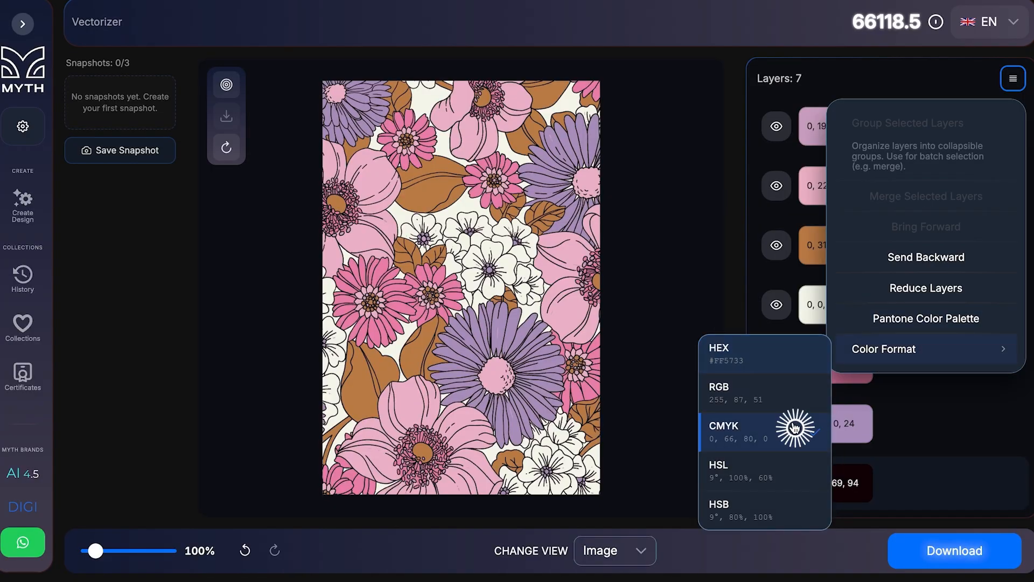
left_click(644, 345)
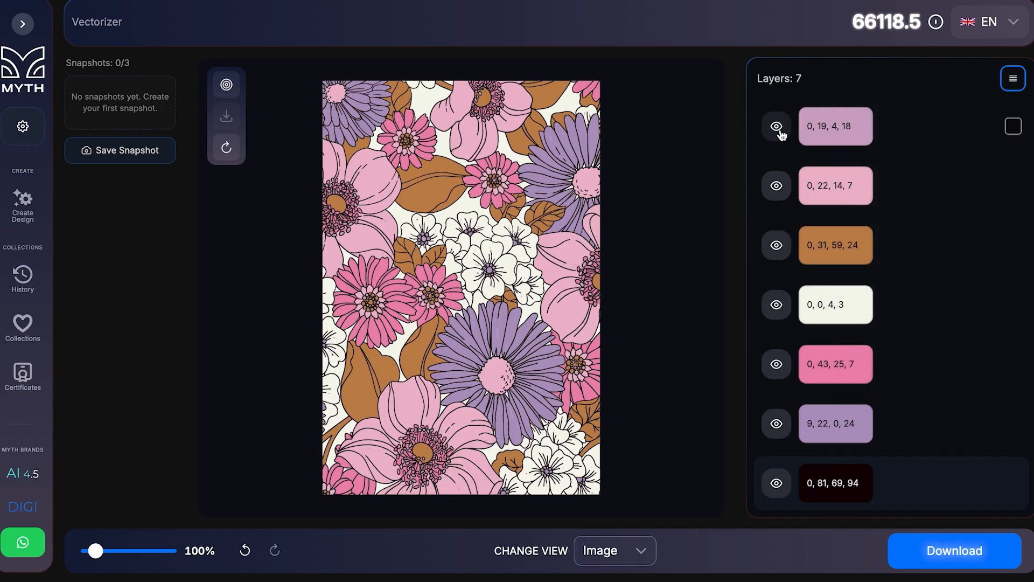
Check the light pink, bright pink and brown layers by hiding and reshowing each one.
left_click(782, 187)
left_click(783, 188)
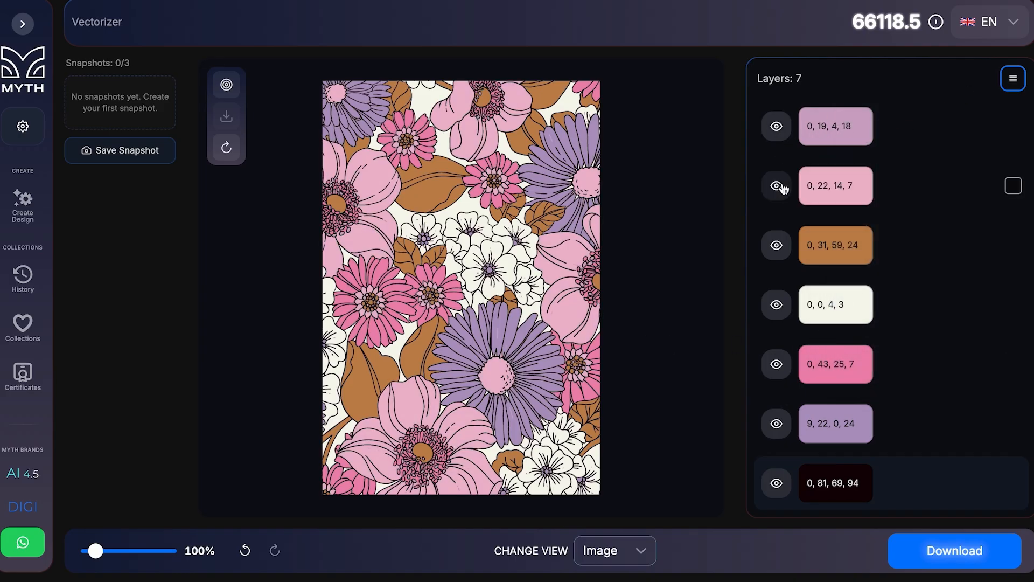
left_click(776, 362)
left_click(777, 372)
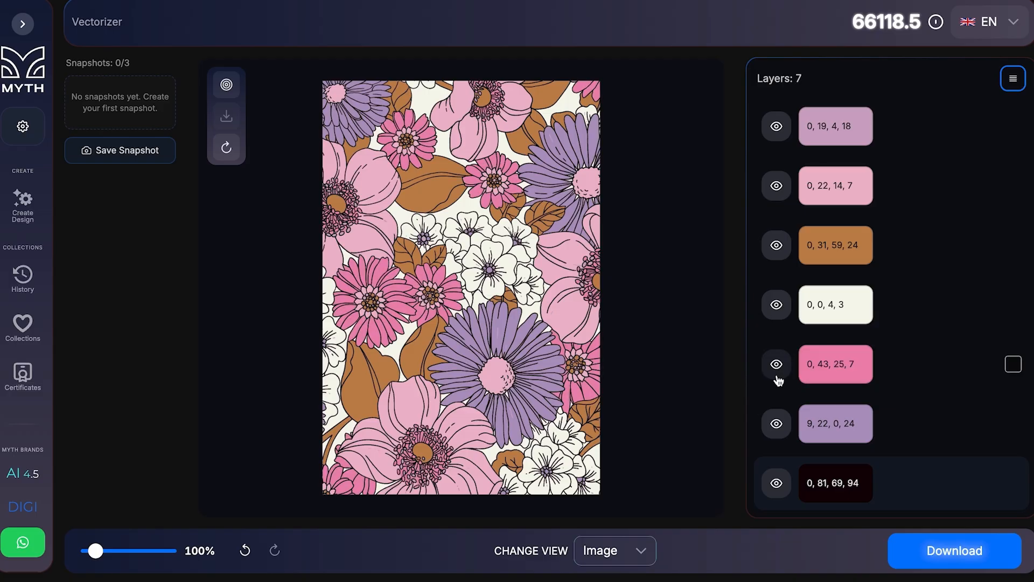
left_click(776, 243)
left_click(777, 245)
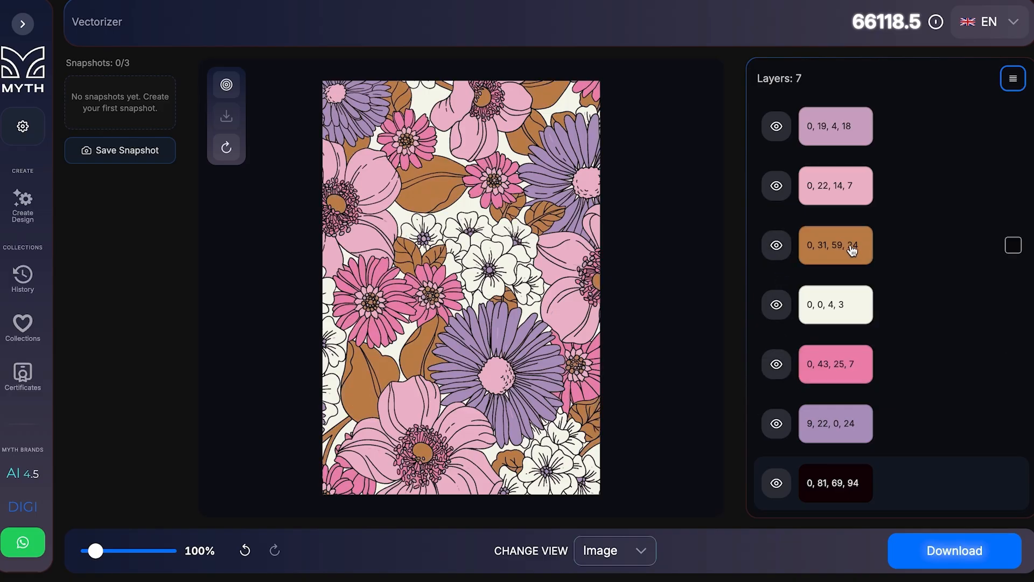
Recolour the brown layer to a green with CMYK 20, 0, 40, 39 and save it.
left_click(850, 247)
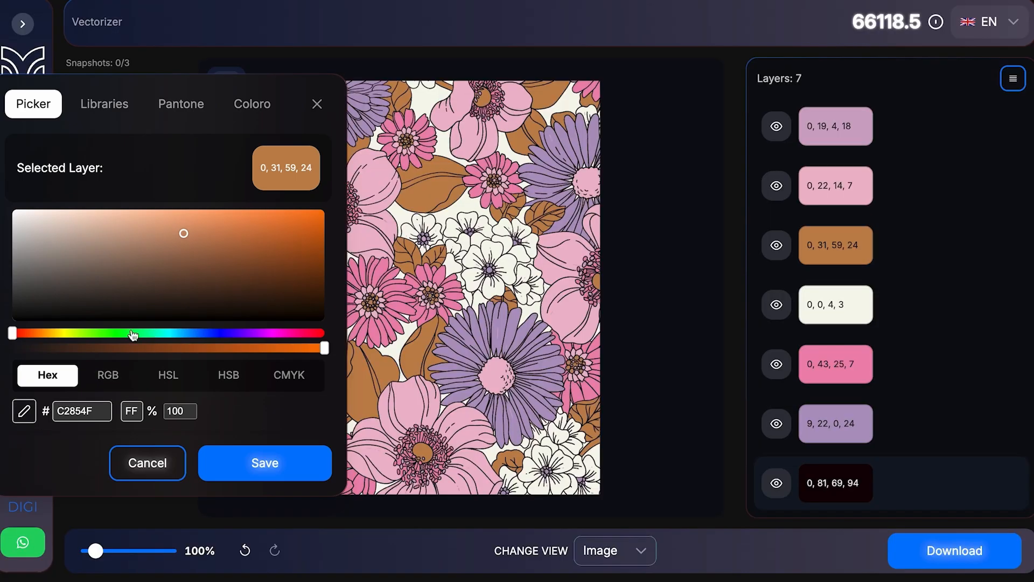
left_click(91, 334)
left_click(108, 377)
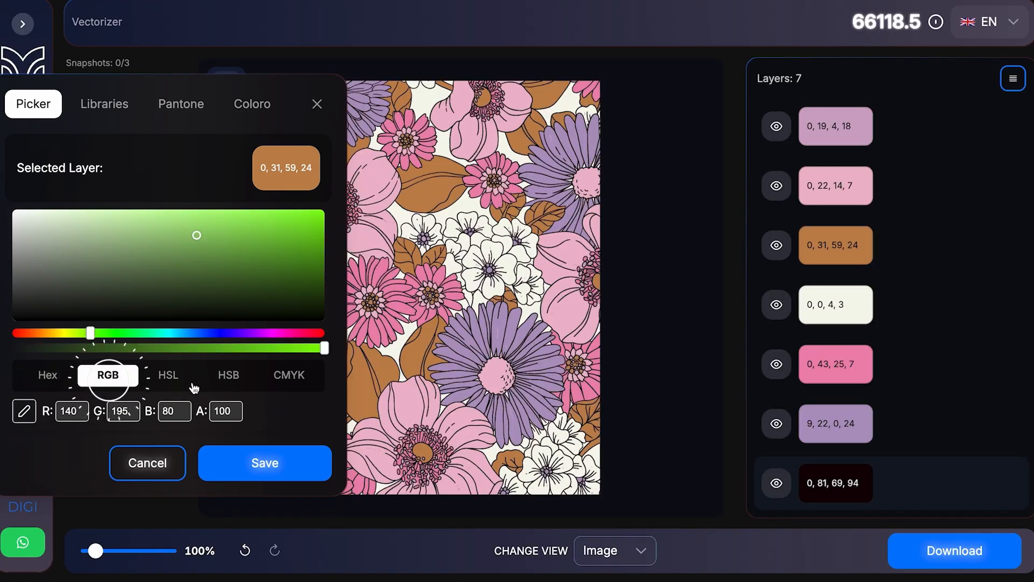
left_click(288, 375)
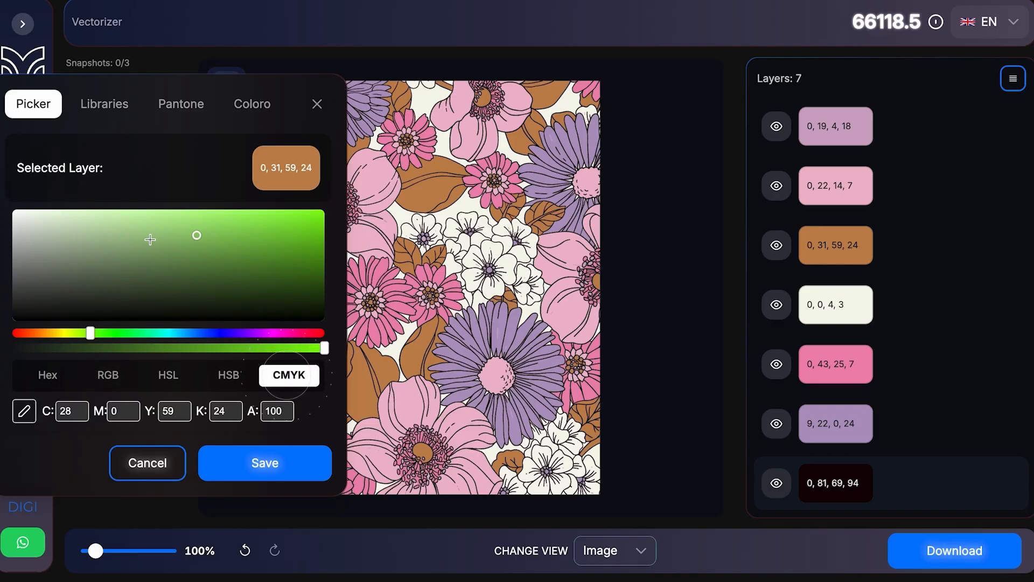
left_click(138, 253)
left_click(222, 474)
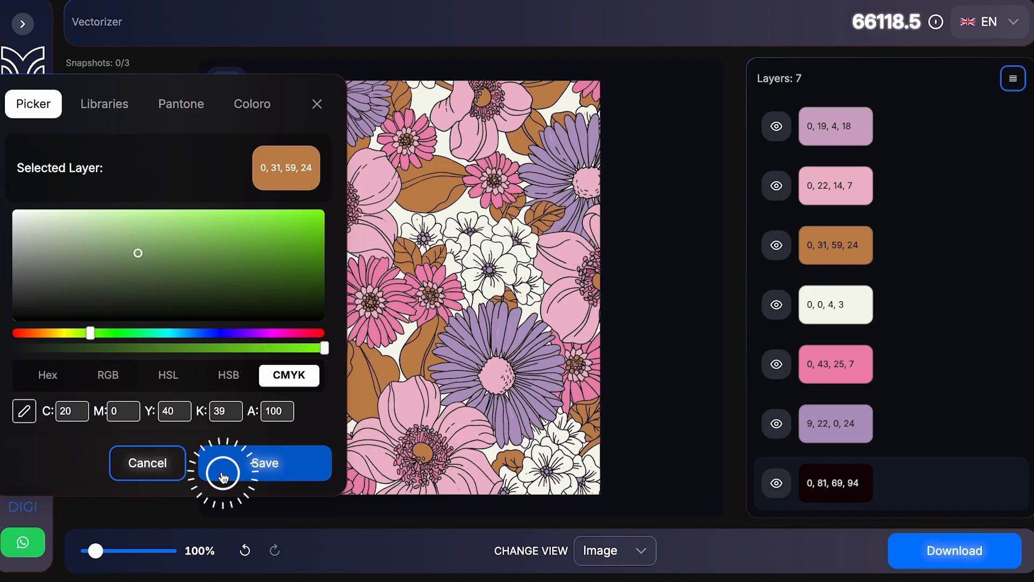
Check the off-white layer by hiding and reshowing it, and look at the colour library options for it.
left_click(776, 306)
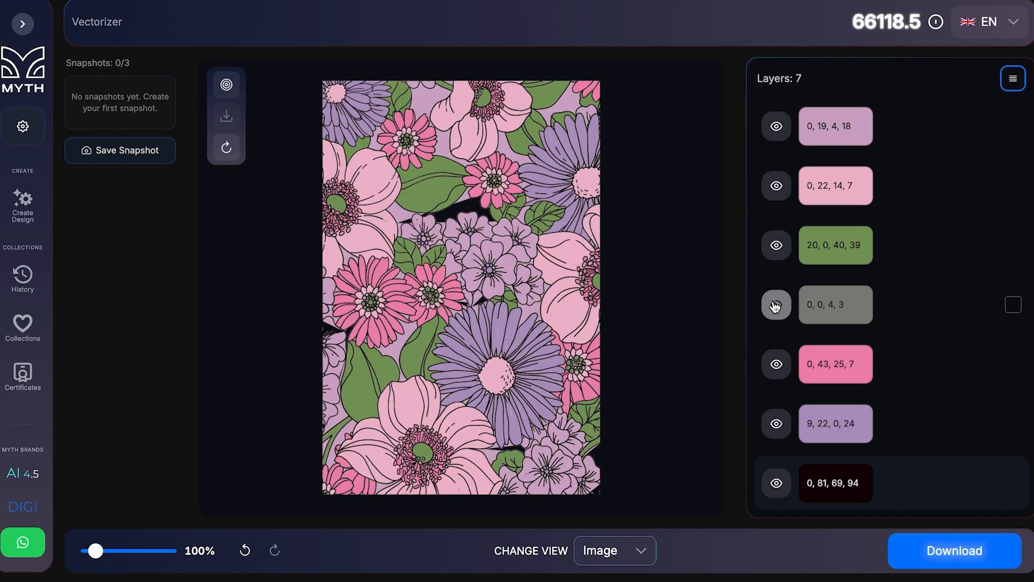
left_click(776, 306)
left_click(865, 306)
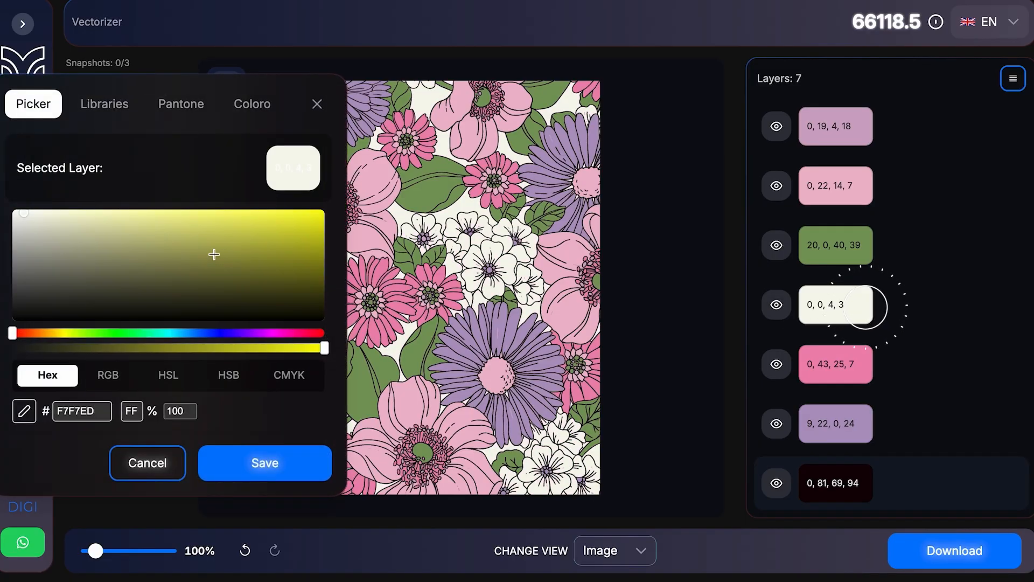
left_click(103, 106)
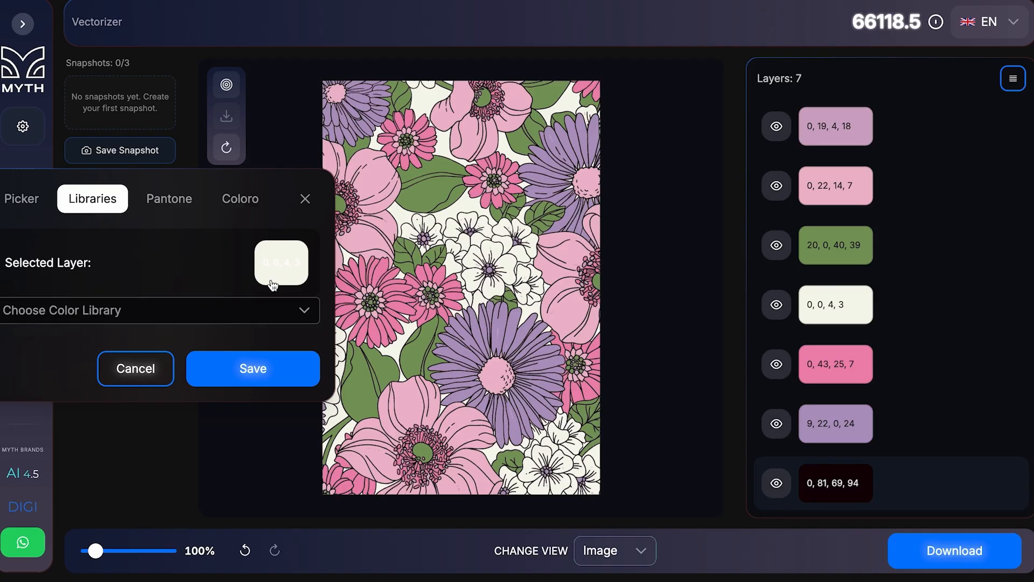
left_click(272, 321)
left_click(276, 321)
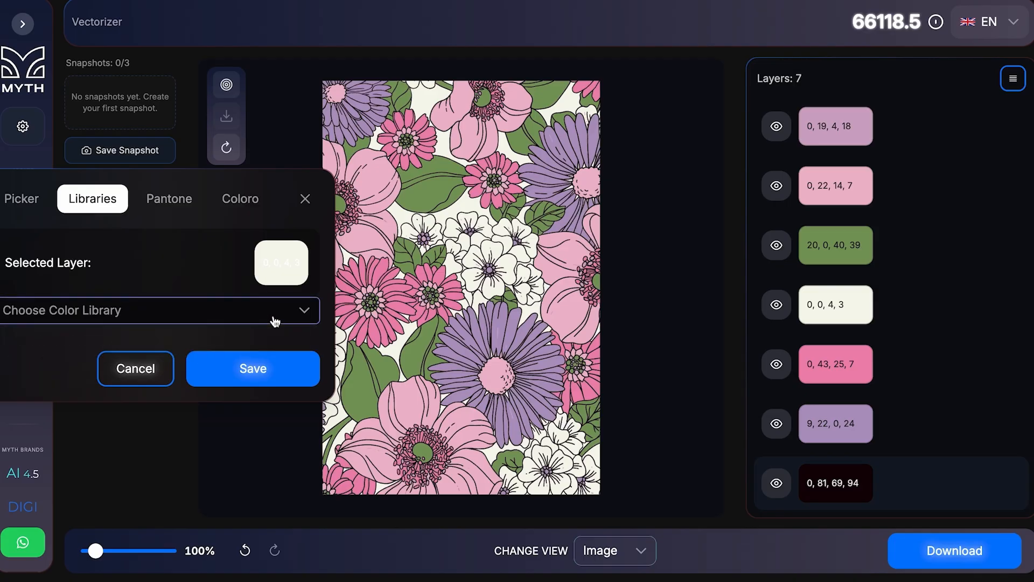
Search the Pantone colours for yellow and apply dusty-yellow, Tpx 12-0619, to the off-white layer.
left_click(186, 210)
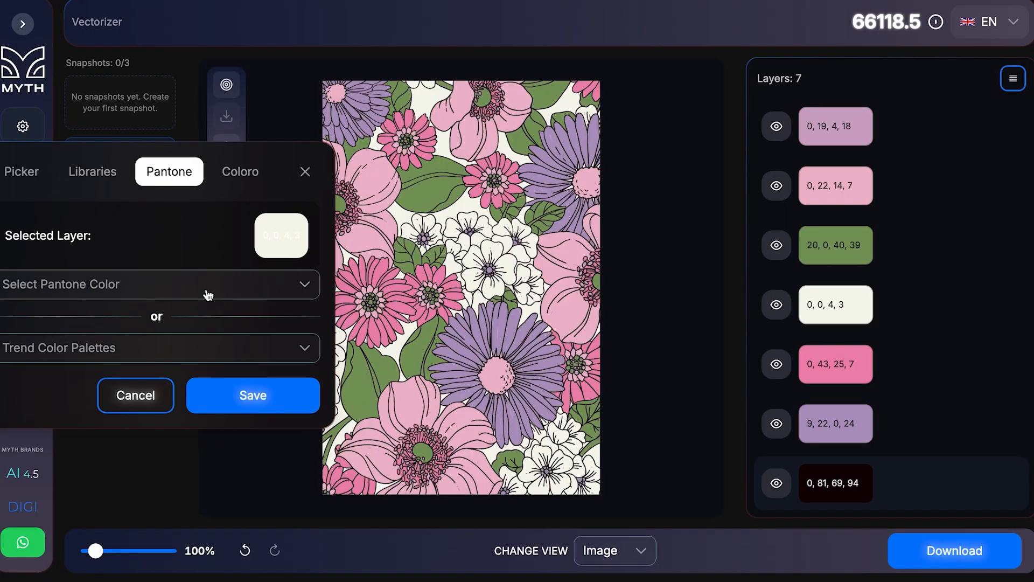
left_click(207, 293)
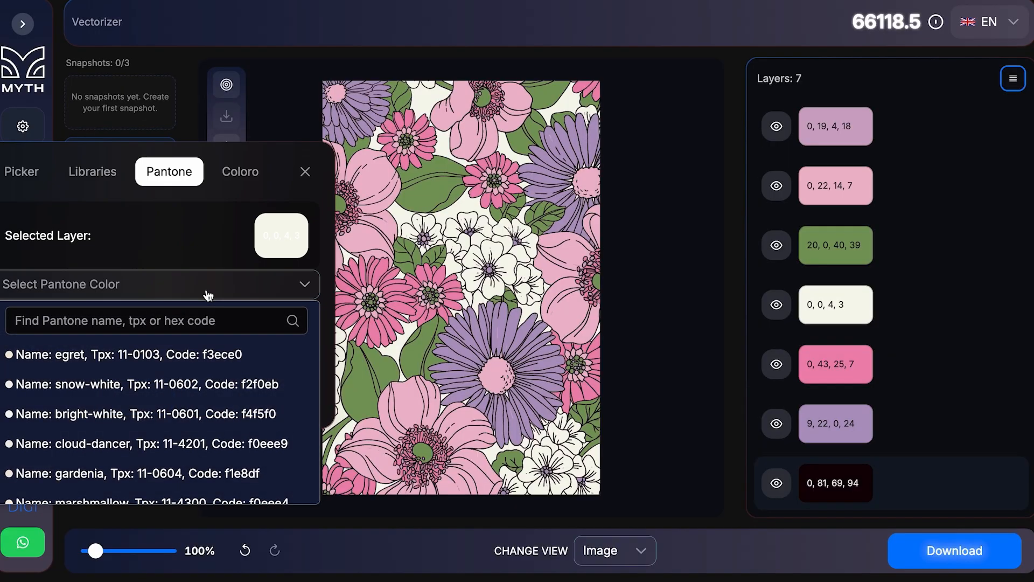
left_click(191, 311)
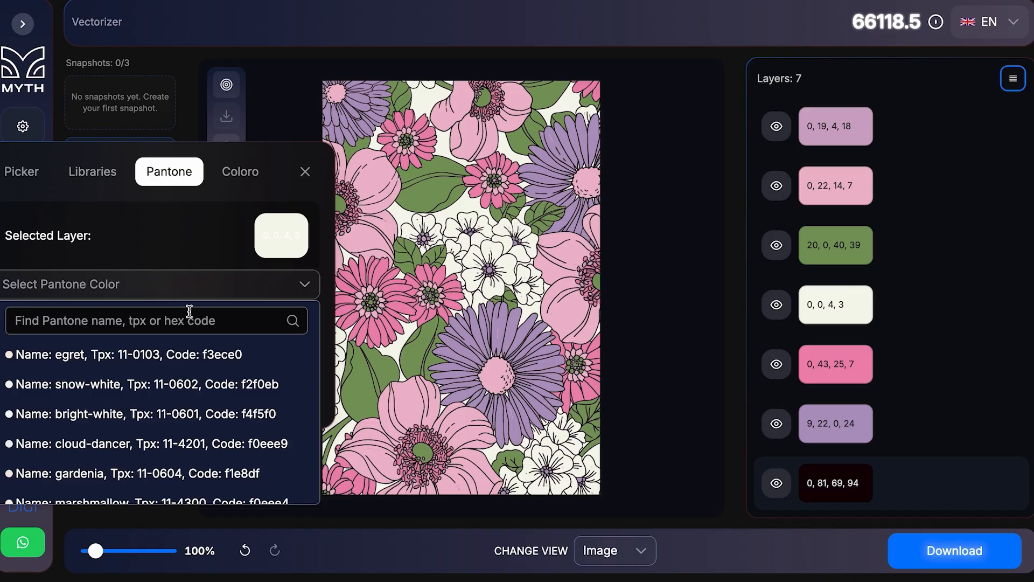
type("yellow")
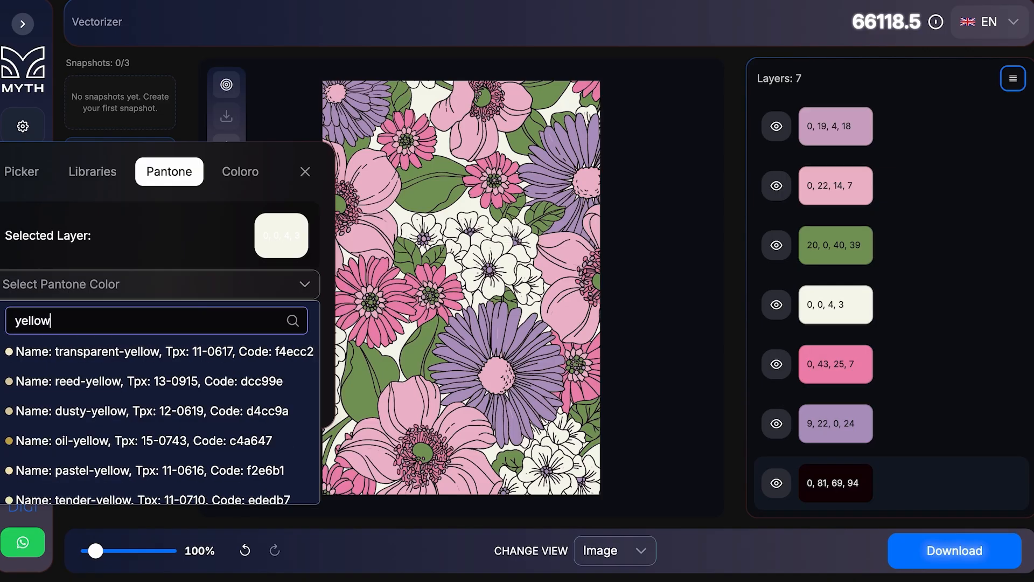
left_click(102, 412)
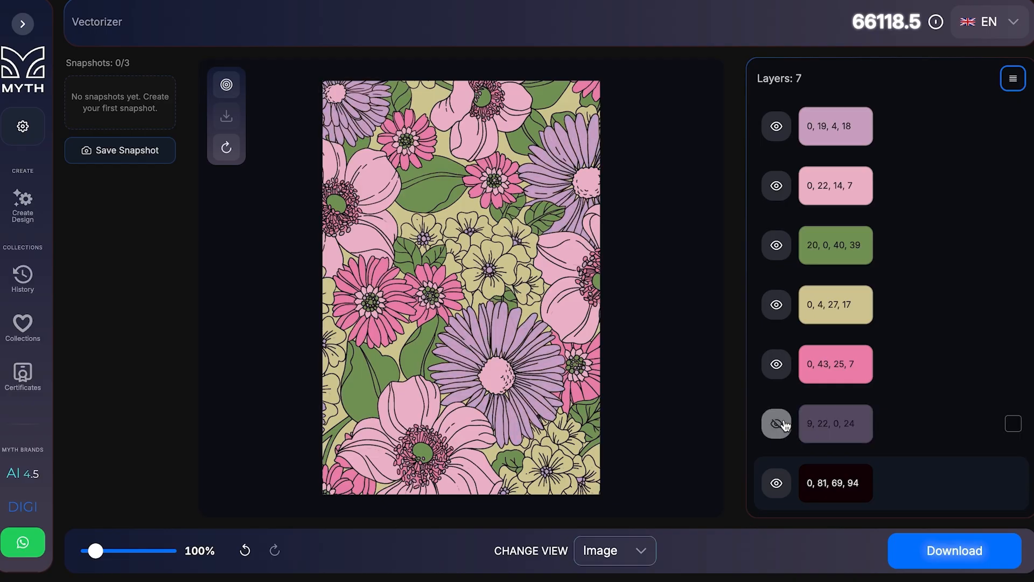
Recolour the purple daisy layer with blue #0076b9 from the A/W 25/26 Pantone trend palette.
left_click(835, 425)
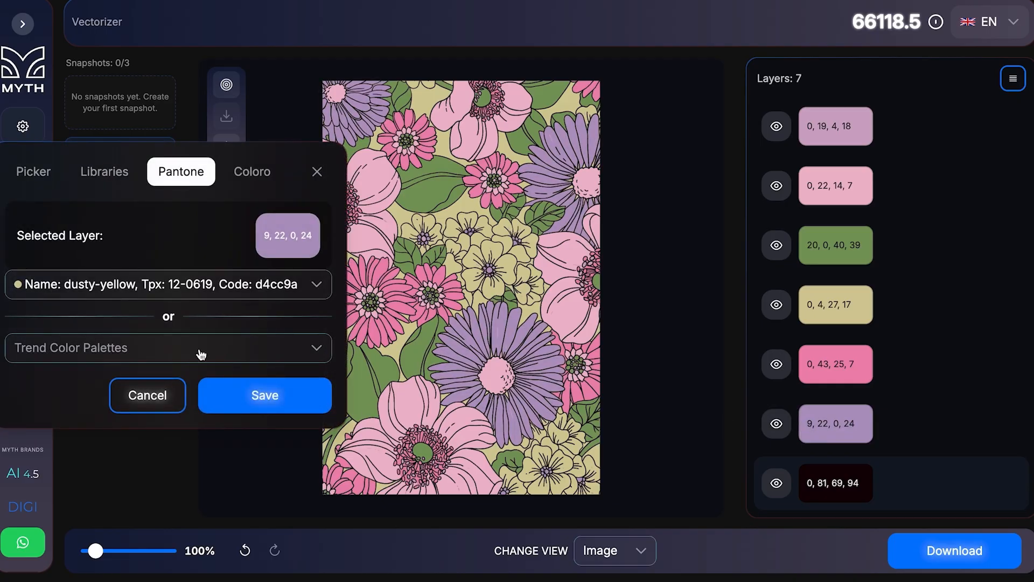
left_click(275, 172)
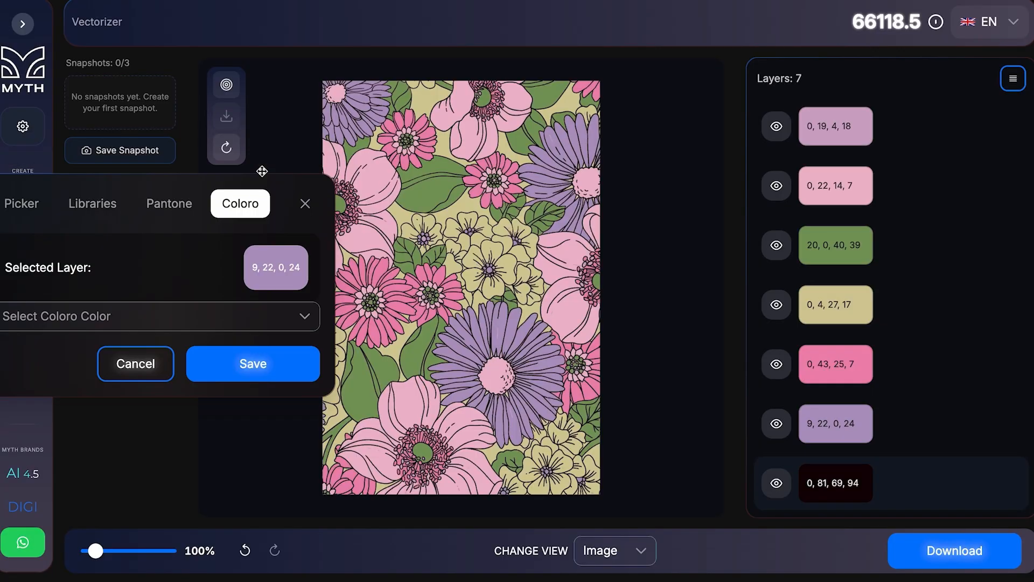
left_click(175, 201)
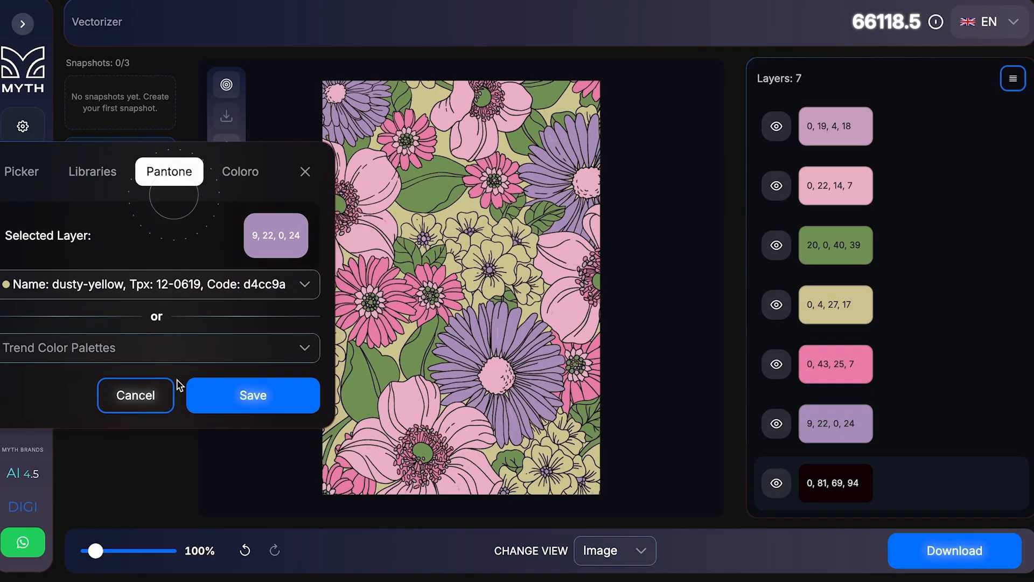
left_click(181, 360)
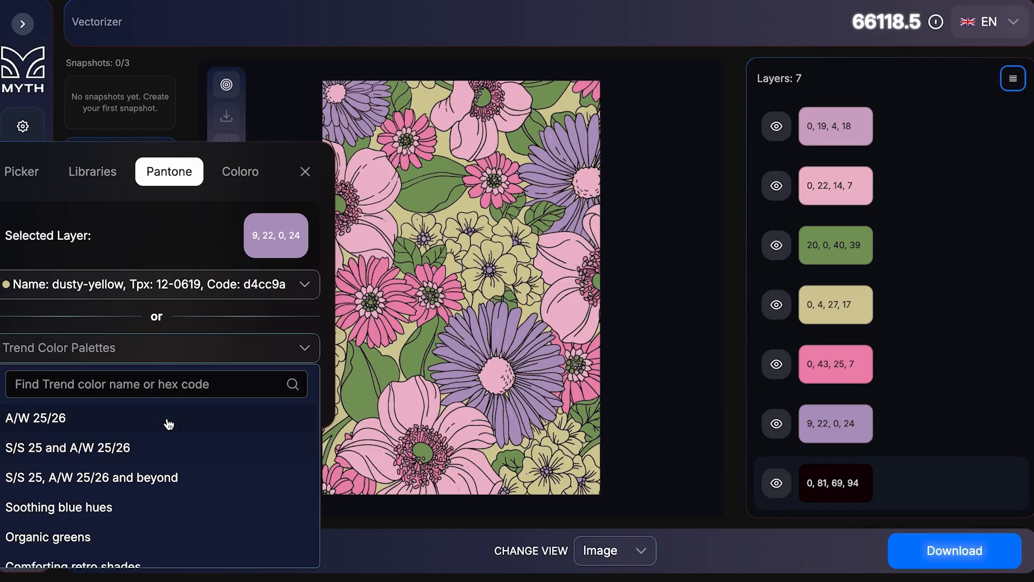
left_click(168, 422)
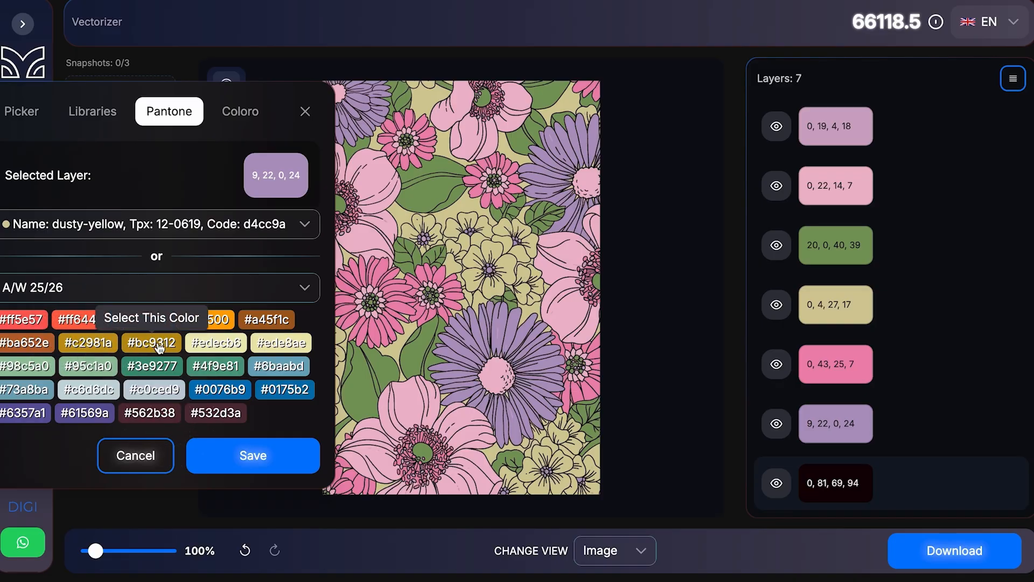
left_click(213, 392)
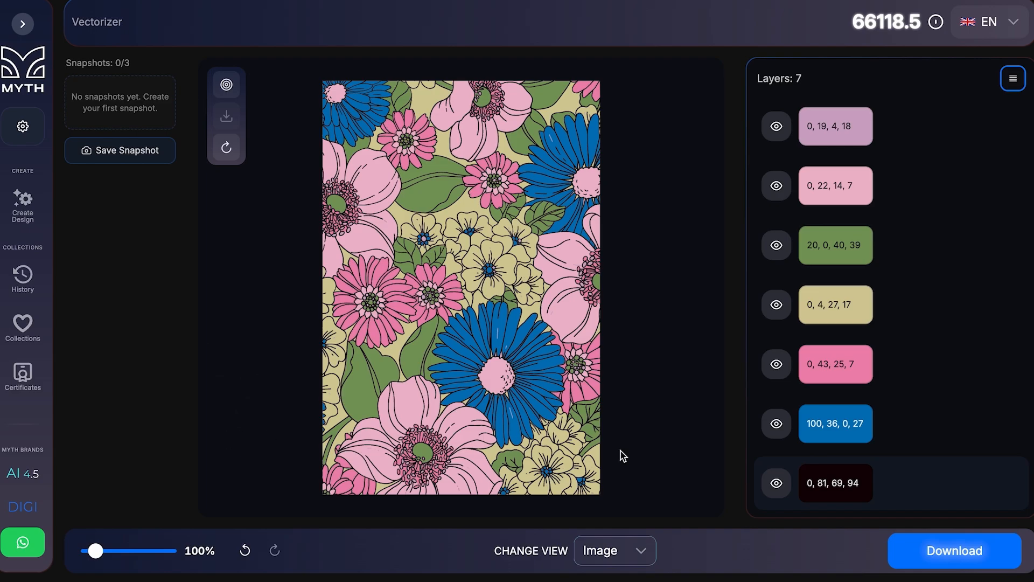
Check the light pink and bright pink layers by hiding and reshowing each one.
left_click(777, 187)
left_click(777, 187)
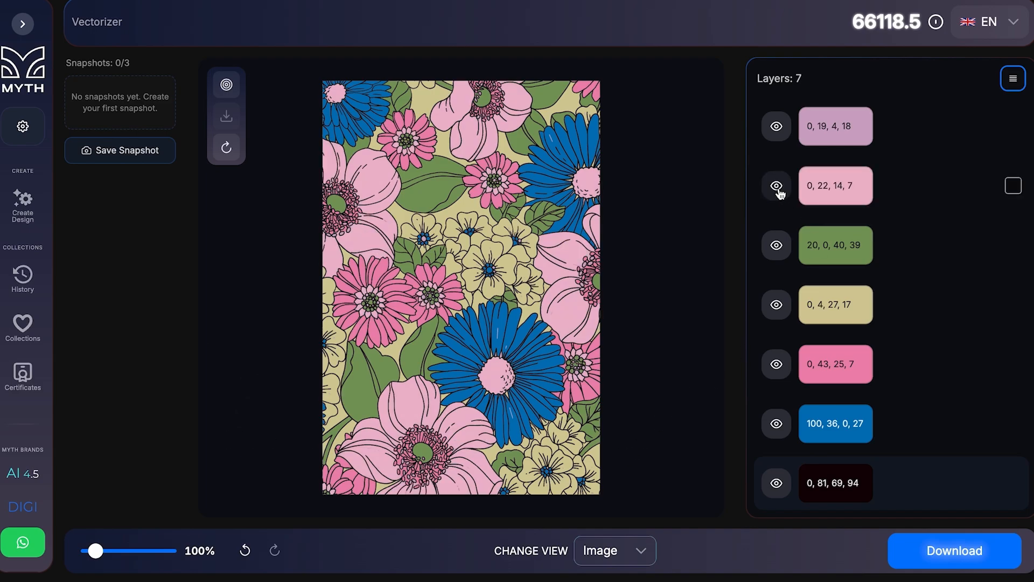
left_click(777, 371)
left_click(777, 371)
left_click(777, 371)
left_click(776, 371)
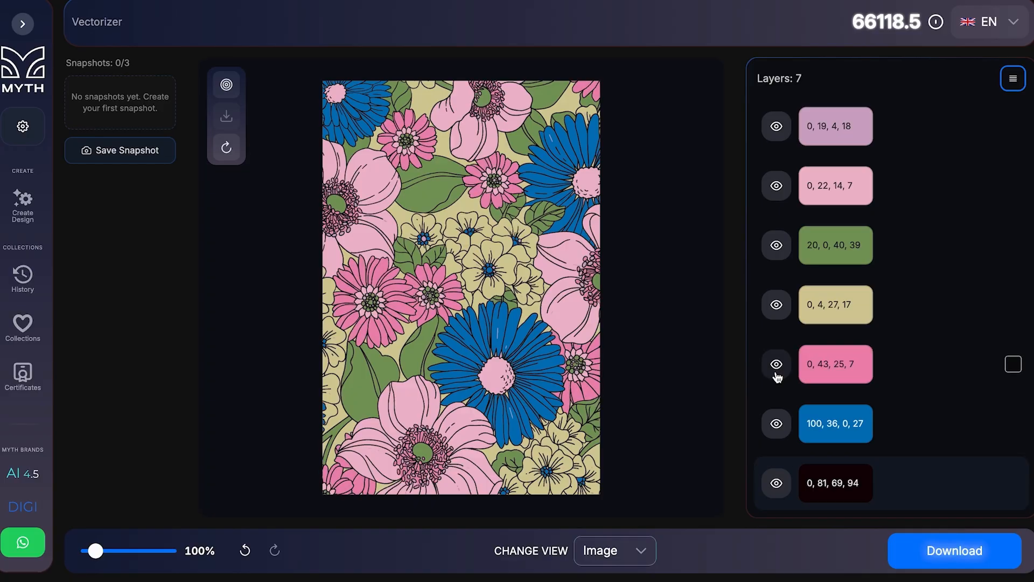
Recolour the bright pink layer to purple with CMYK 6, 35, 0, 36 and save it.
left_click(821, 374)
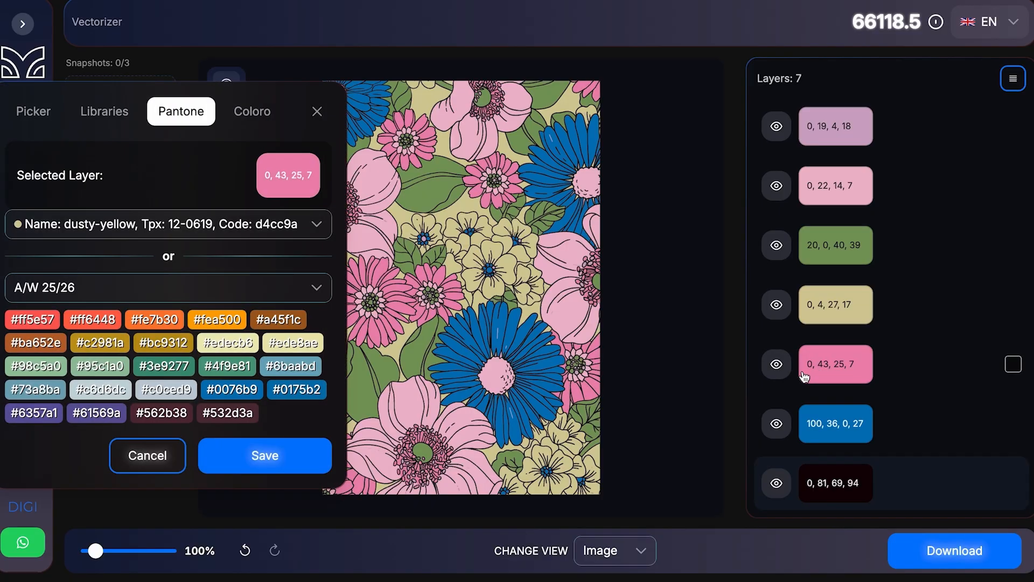
left_click(15, 110)
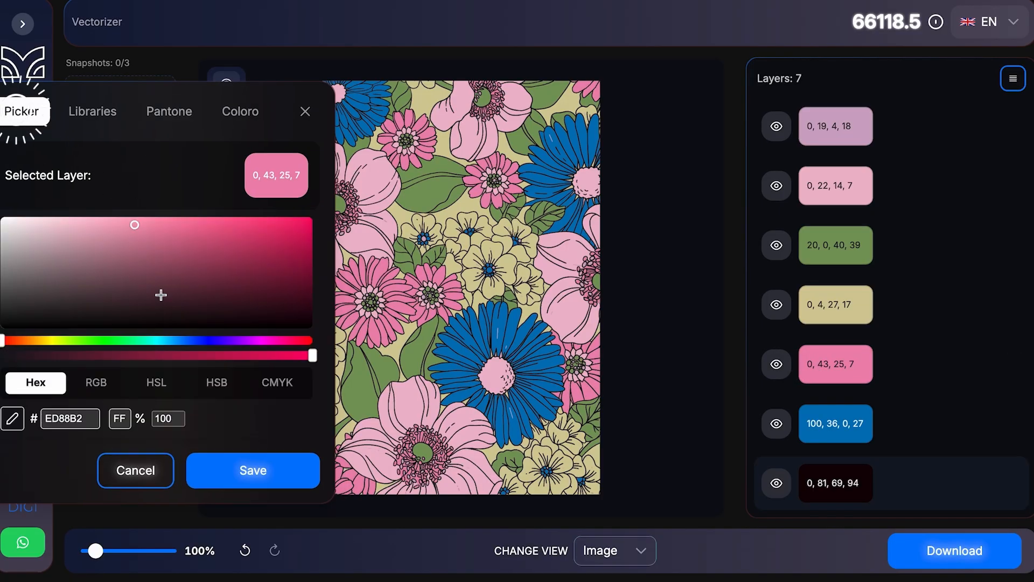
left_click(278, 383)
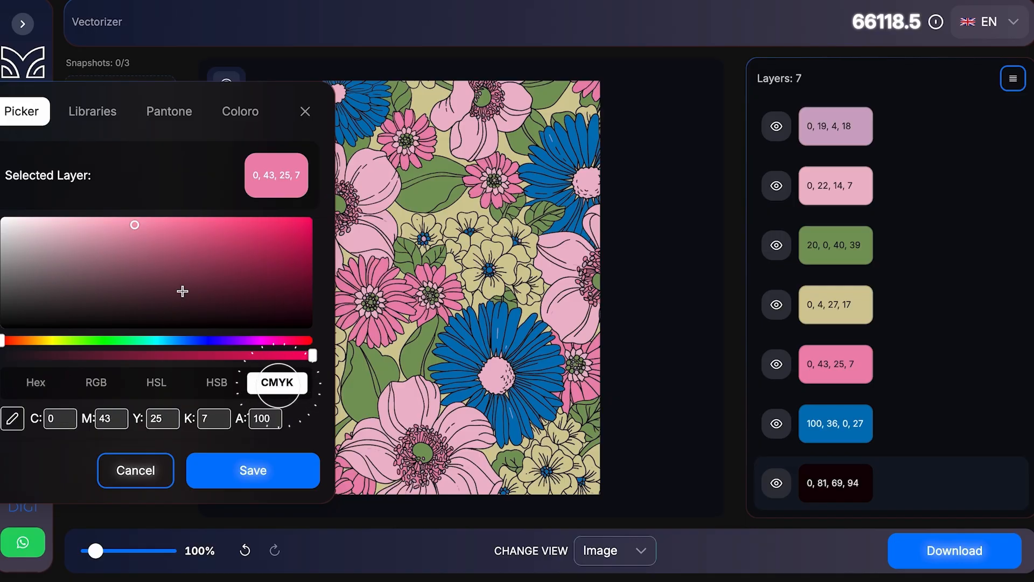
left_click(245, 341)
mouse_move(247, 345)
left_mouse_down()
mouse_move(267, 345)
mouse_move(253, 345)
left_mouse_up()
left_click(207, 472)
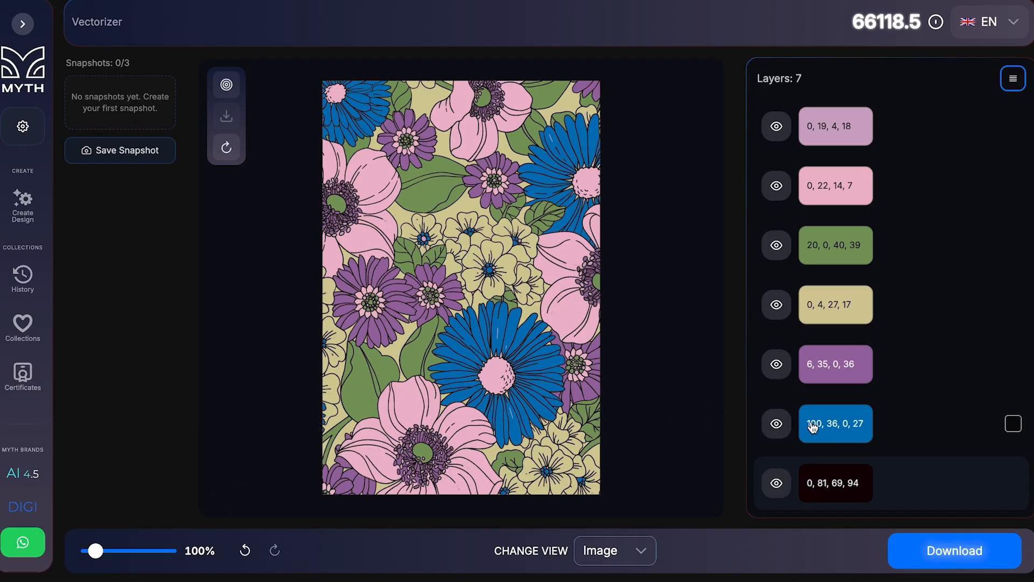
Recolour the purple small-flower layer to pink with CMYK 0, 47, 29, 12, and save a snapshot of the design.
left_click(831, 380)
left_click_drag(315, 333, 306, 333)
left_click(159, 223)
left_click(270, 468)
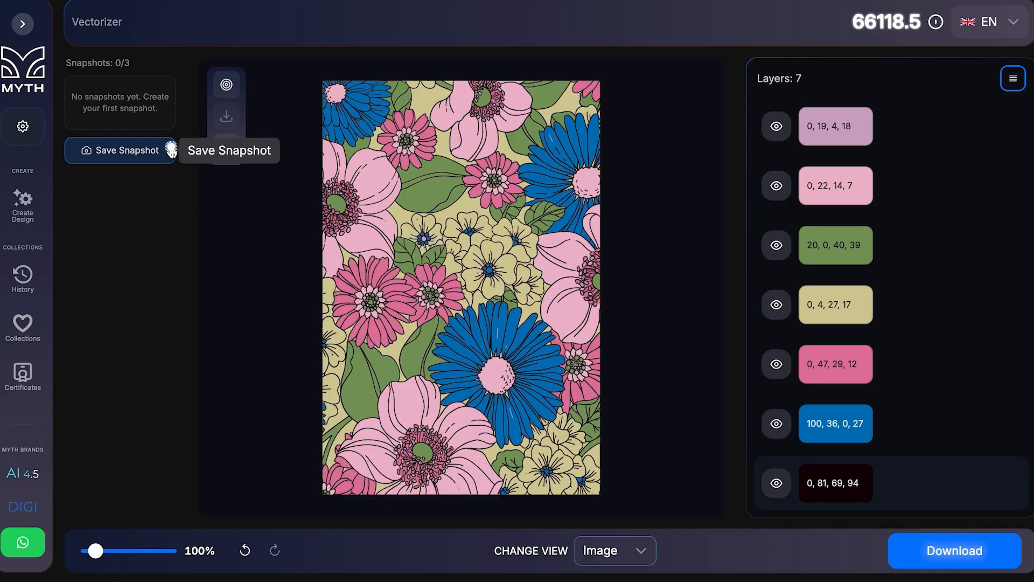
left_click(171, 149)
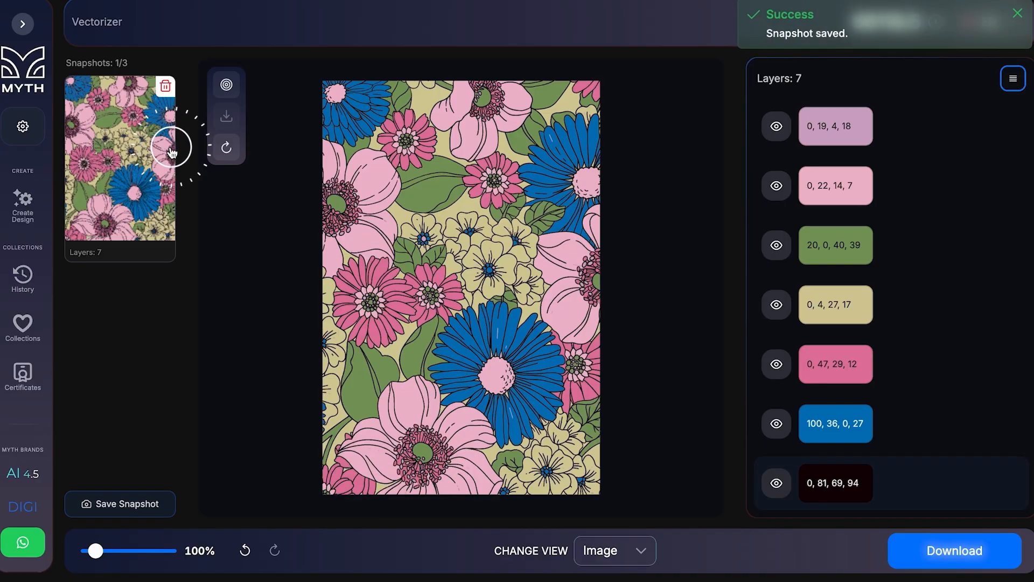
Check the blue, deeper pink, dusty yellow, green and light pink layers by hiding and reshowing each one.
left_click(776, 424)
left_click(777, 423)
left_click(777, 364)
left_click(777, 365)
left_click(777, 305)
left_click(776, 304)
left_click(777, 245)
left_click(776, 245)
left_click(777, 185)
left_click(777, 186)
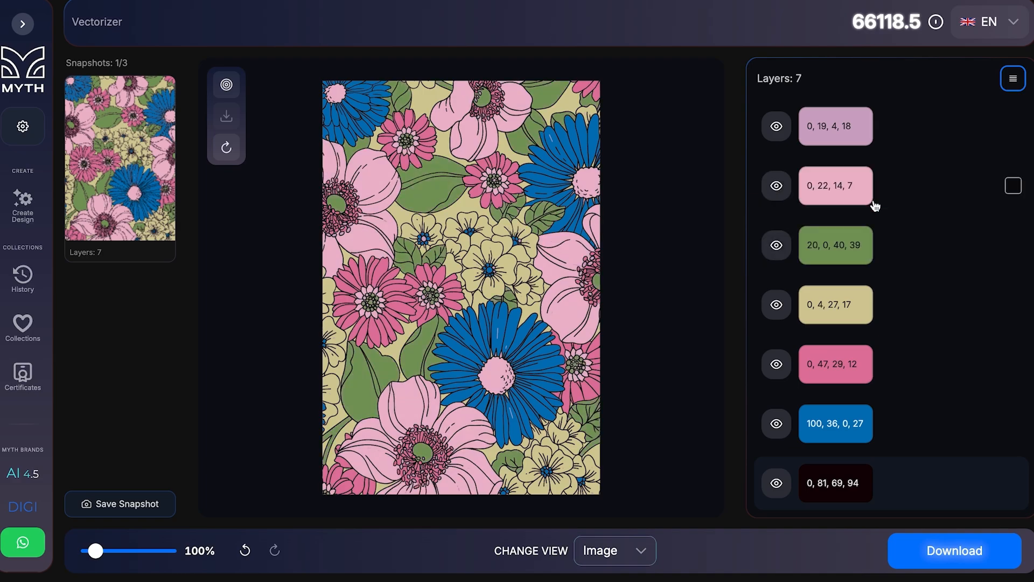
Merge the light pink and deeper pink layers, and undo the merge.
left_click(1013, 185)
left_click(774, 364)
left_click(774, 364)
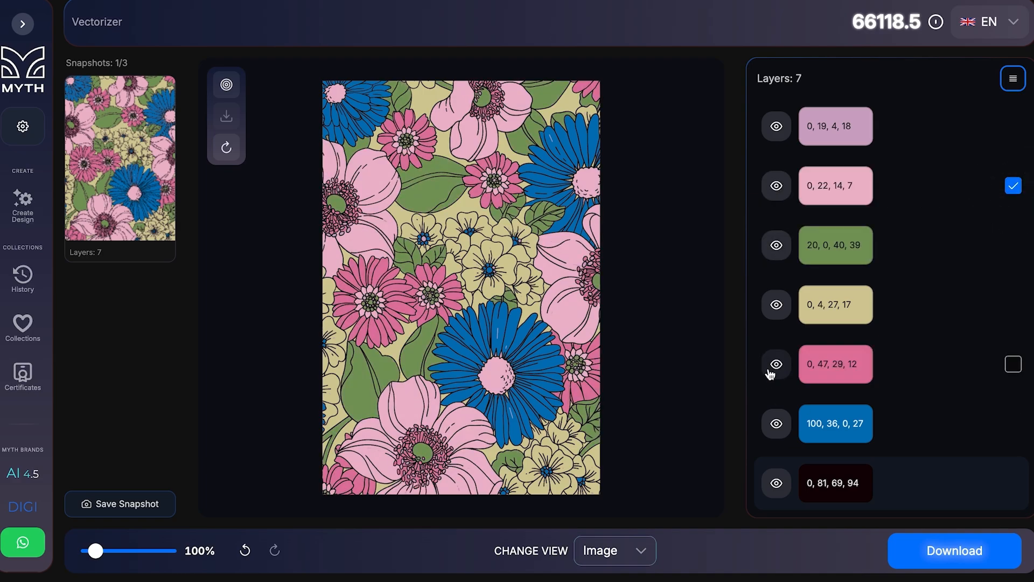
left_click(1014, 364)
left_click(1014, 78)
left_click(947, 193)
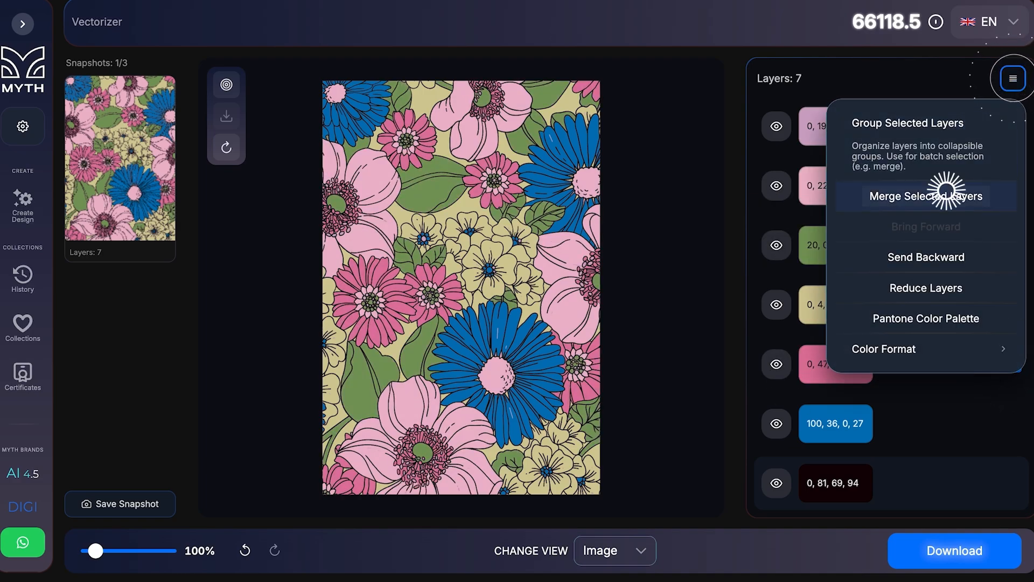
left_click(623, 378)
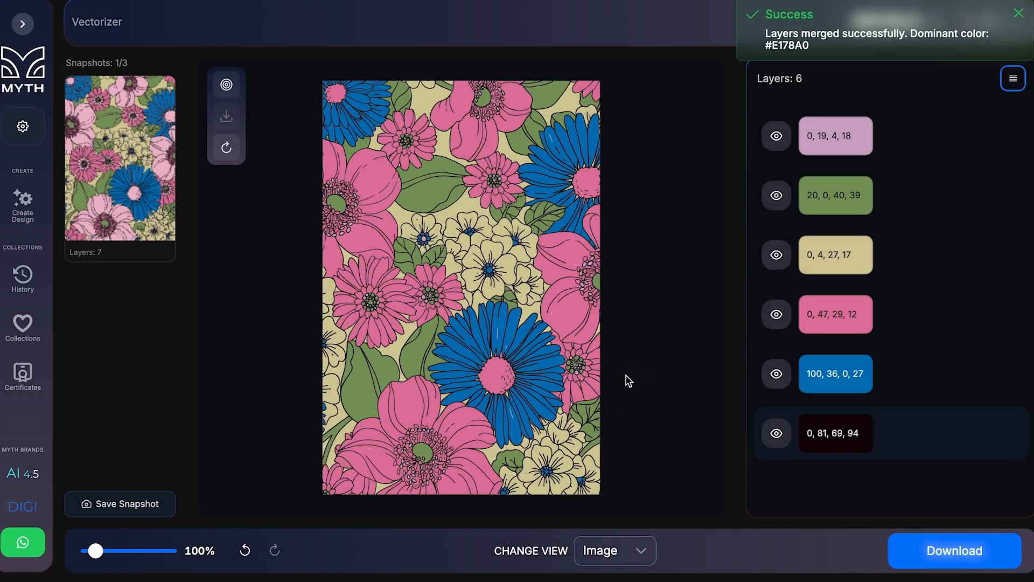
left_click(245, 550)
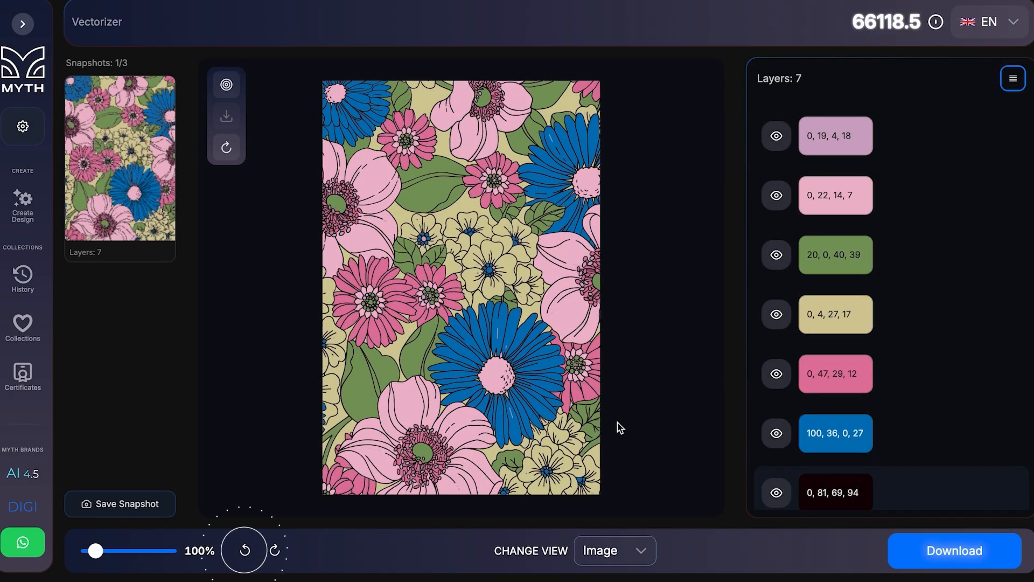
Recolour the mauve layer by sampling the deeper pink layer's swatch, save it and start downloading the design.
left_click(776, 198)
left_click(774, 198)
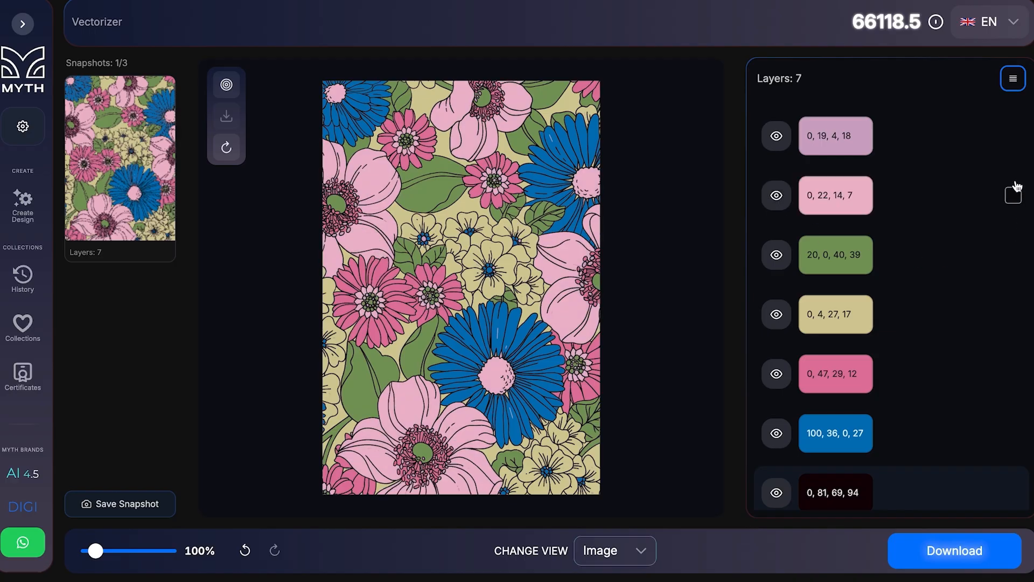
left_click(776, 136)
left_click(777, 137)
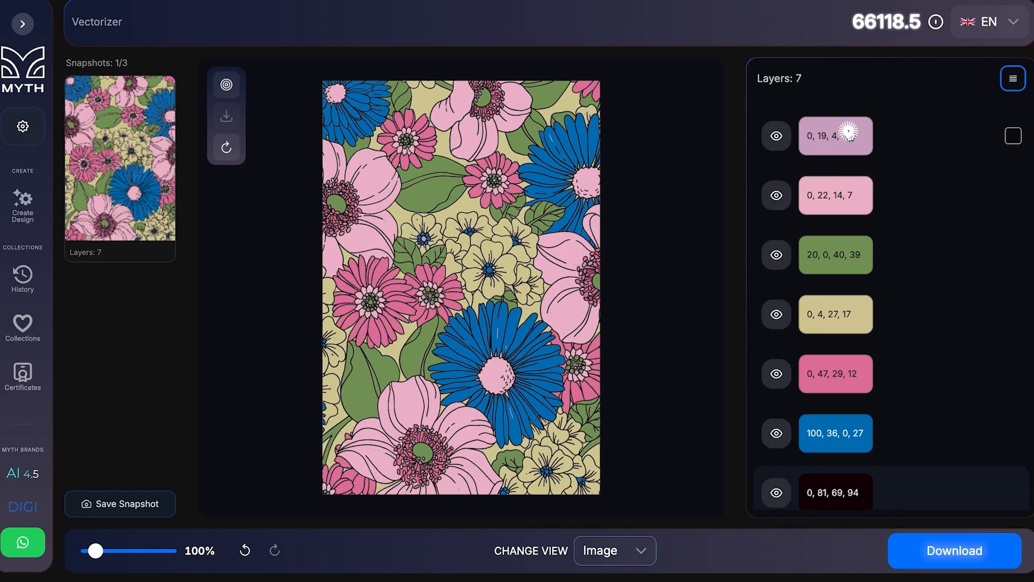
left_click(849, 135)
left_click(30, 420)
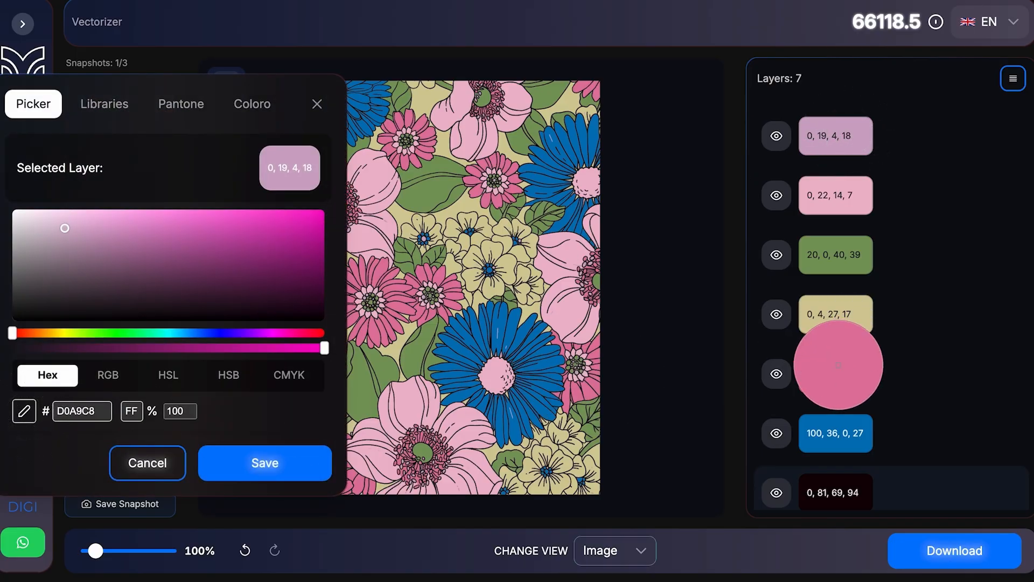
left_click(839, 366)
left_click(267, 467)
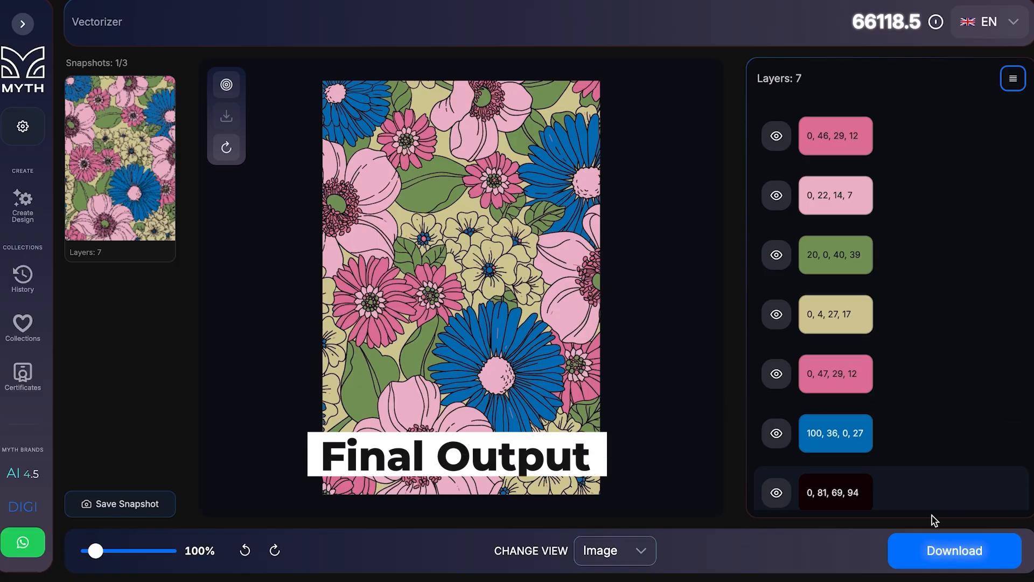
left_click(922, 553)
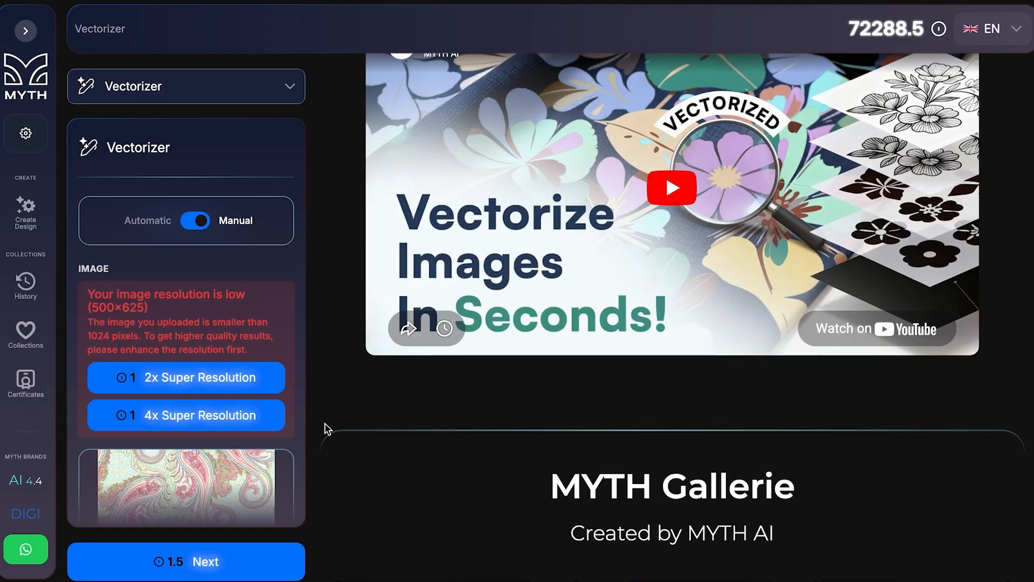
Continue to manual colour selection for the paisley image and pick off-white, pale yellow and pale pink from it.
left_click(226, 418)
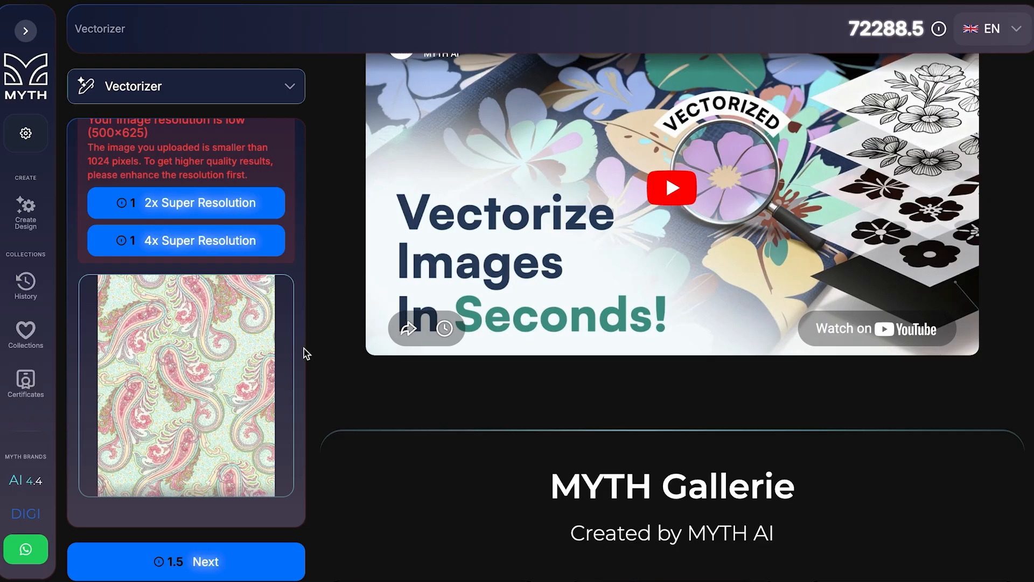
left_click(208, 563)
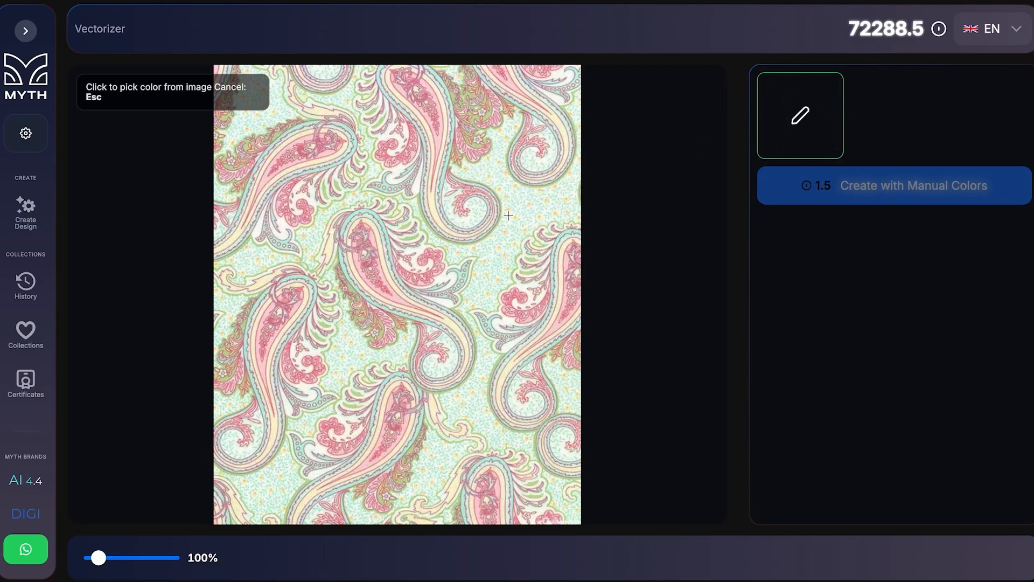
left_click(508, 219)
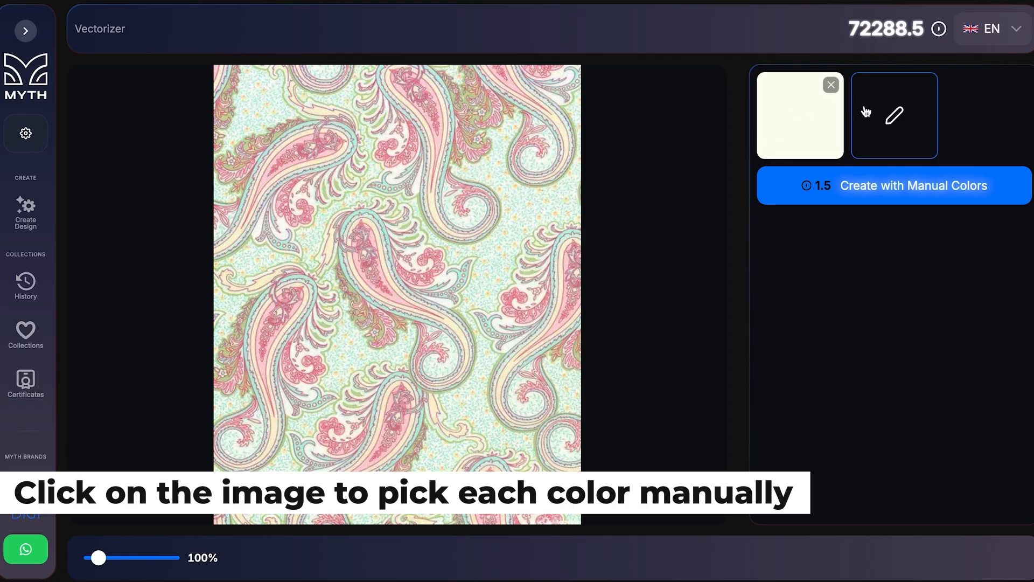
left_click(434, 197)
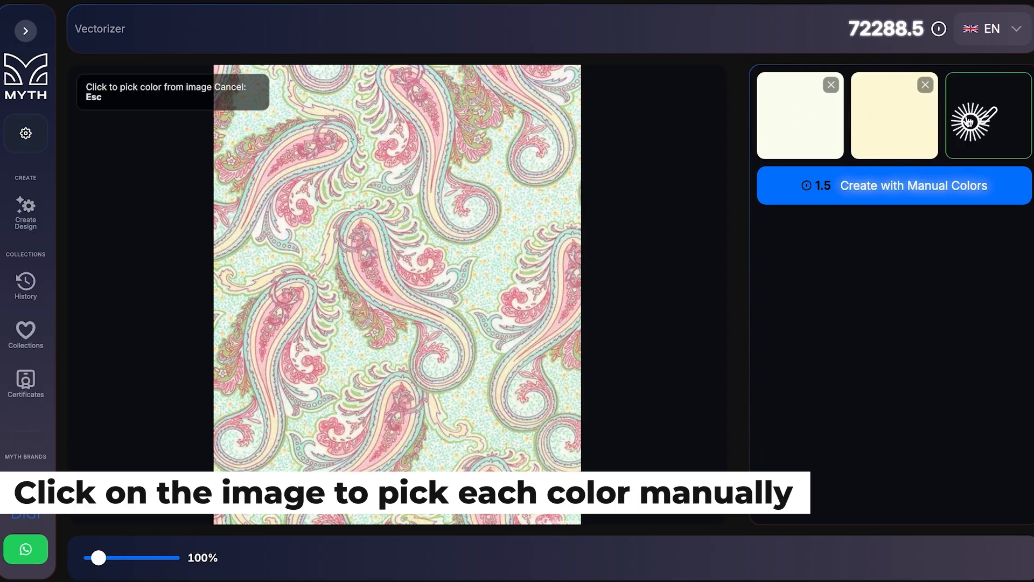
left_click(441, 124)
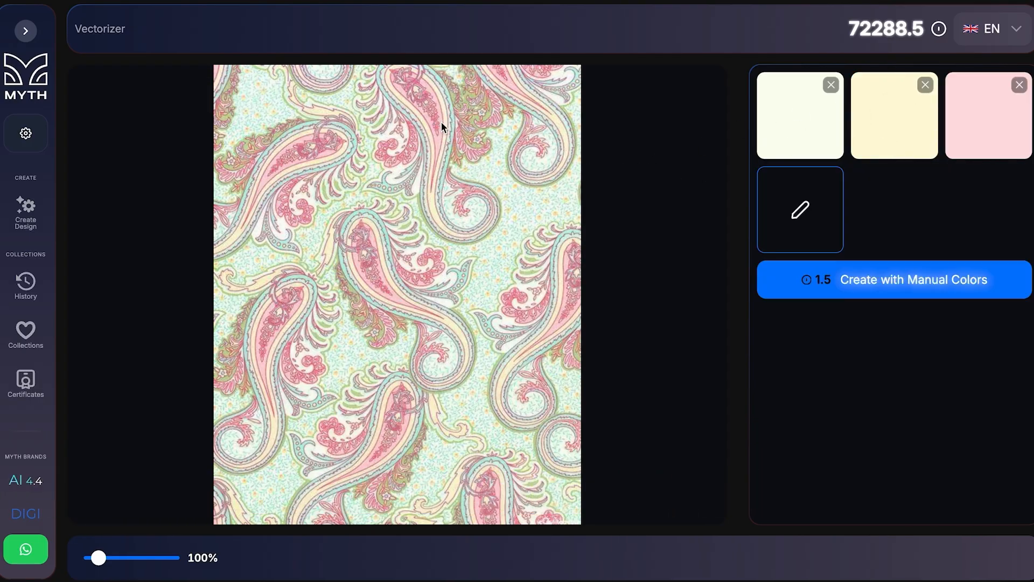
Pick light green and beige from the paisley image, and remove the pale yellow swatch from the palette.
left_click(829, 204)
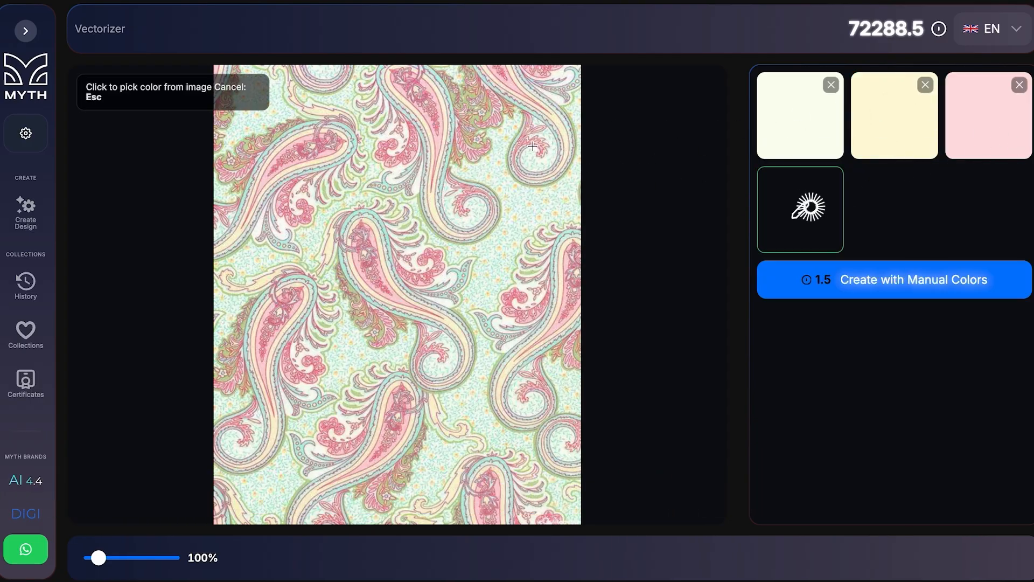
left_click(377, 122)
left_click(881, 213)
left_click(514, 215)
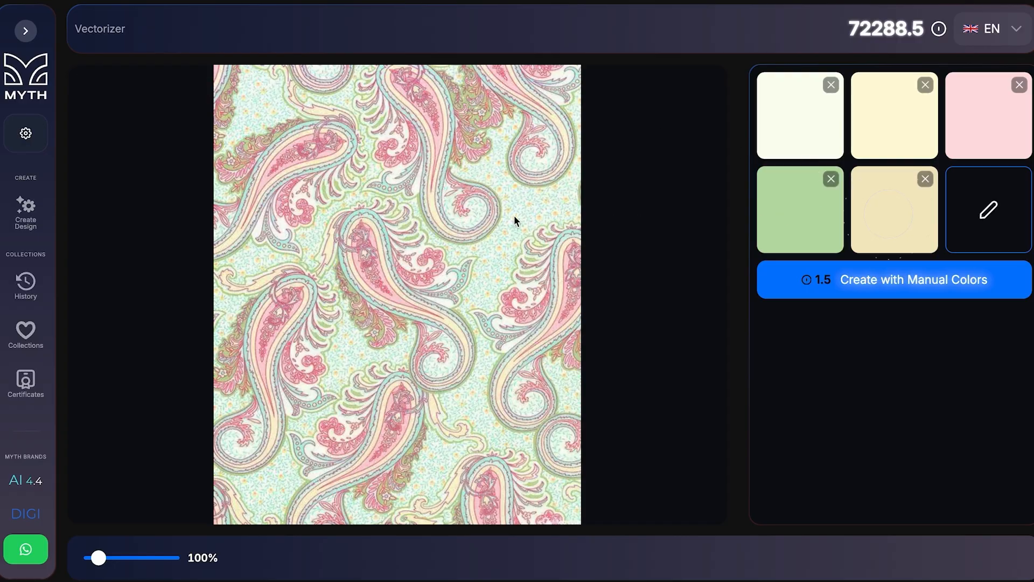
left_click(925, 85)
Add mint green and a very pale pink from the paisley image to the manual palette.
left_click(897, 208)
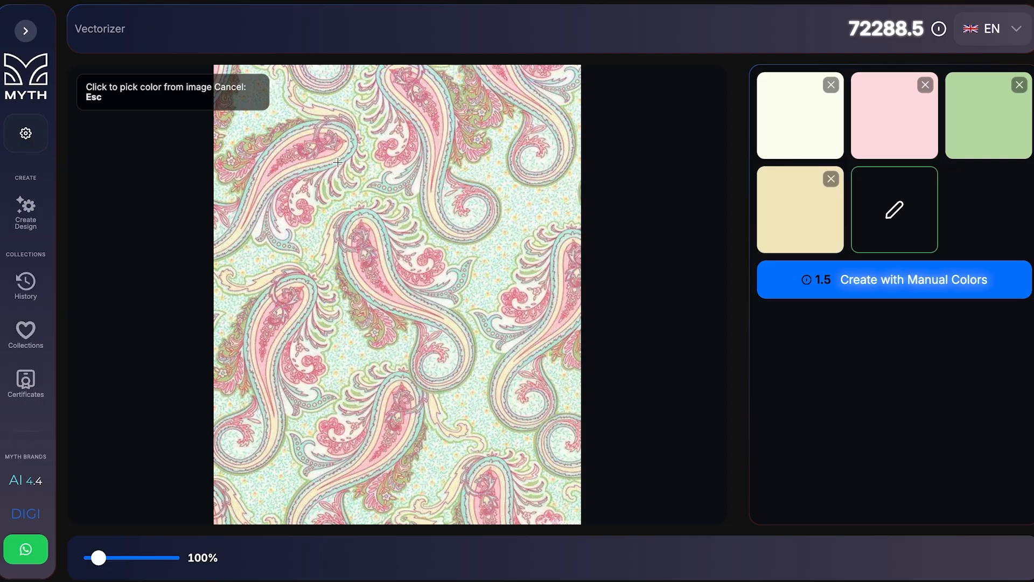
left_click(353, 215)
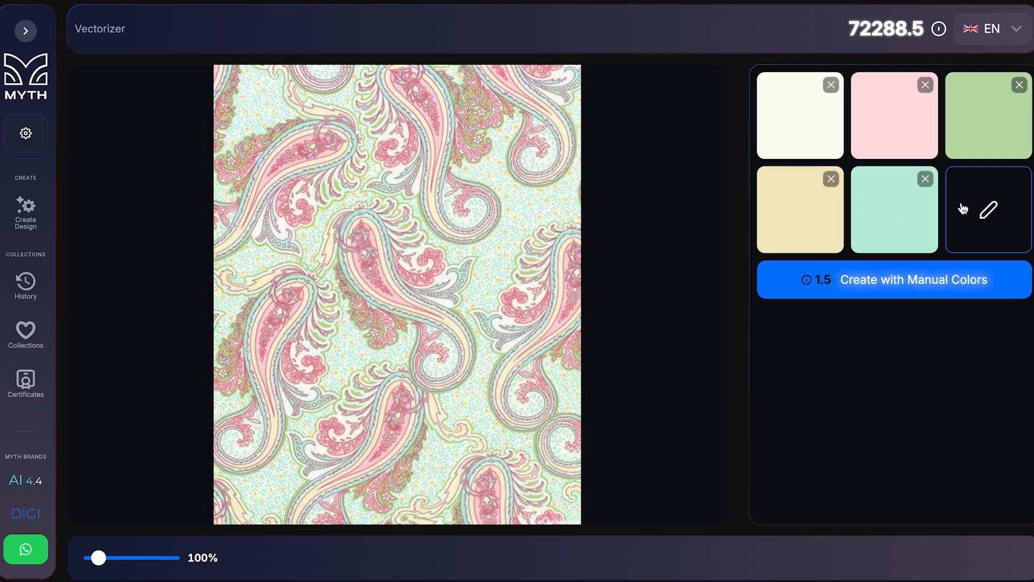
left_click(964, 209)
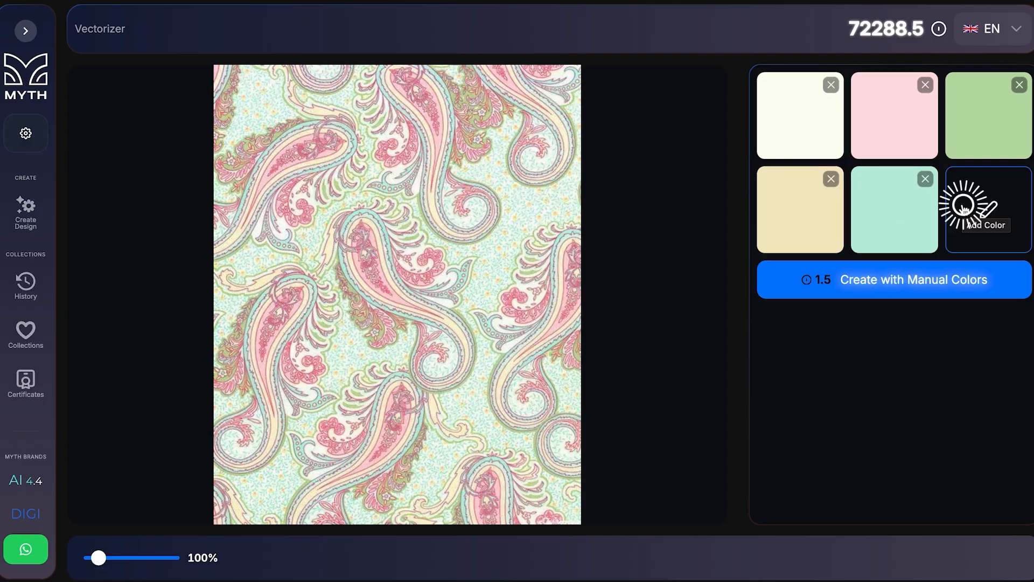
left_click(385, 140)
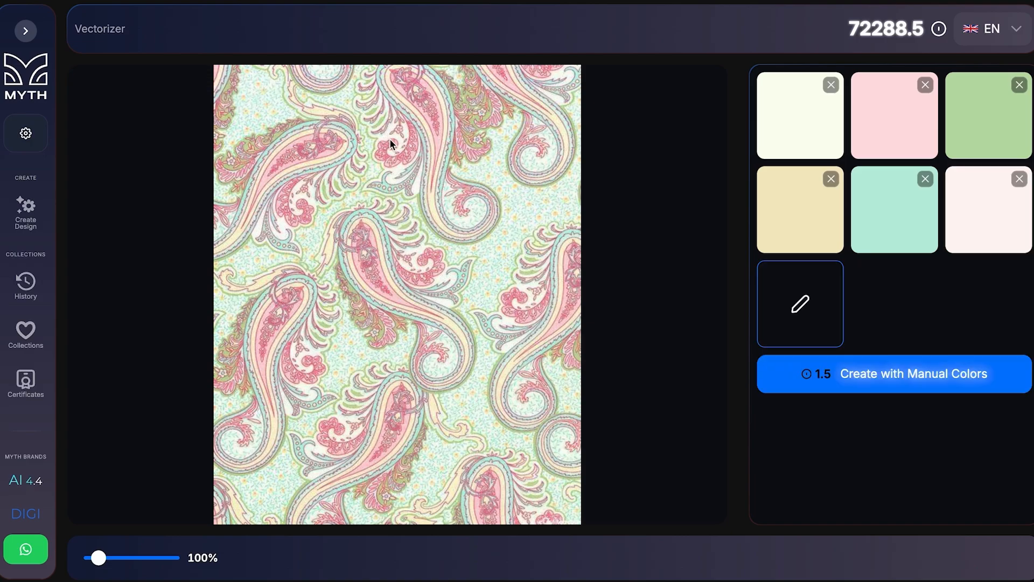
Add pale grey-green and deep rose from the paisley image to the palette, and create the vector with the manual colours.
left_click(791, 313)
left_click(459, 323)
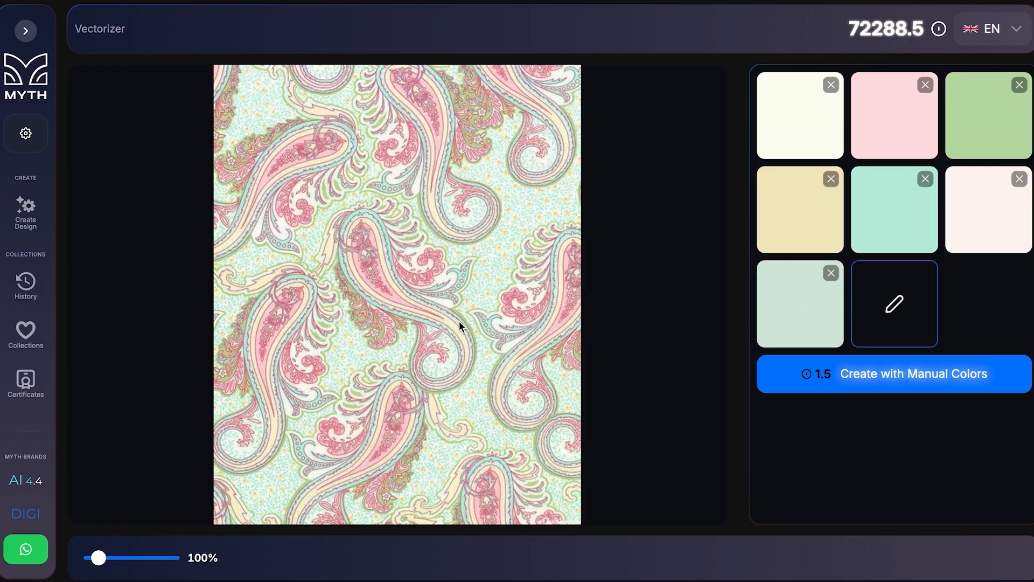
left_click(896, 299)
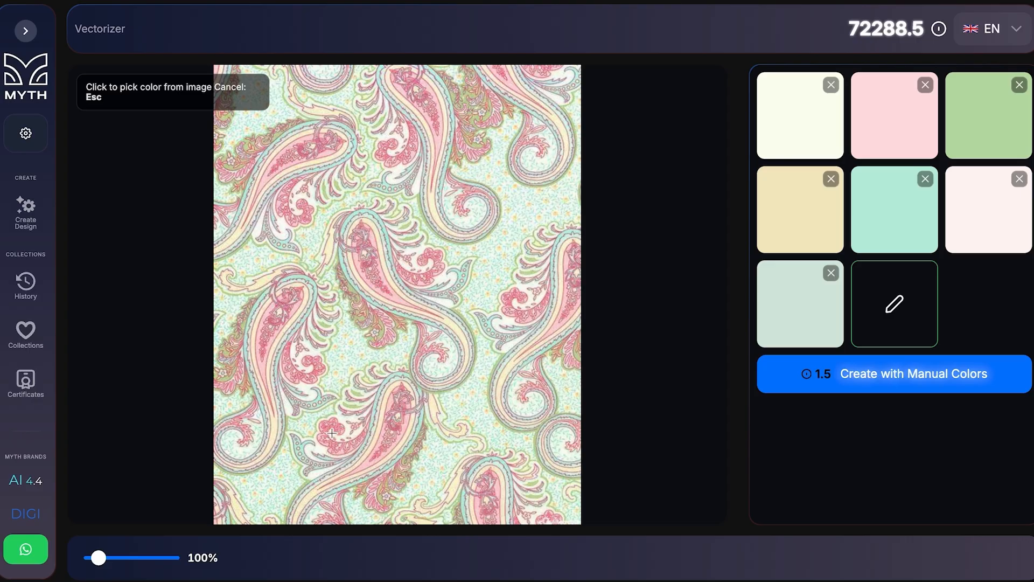
left_click(397, 428)
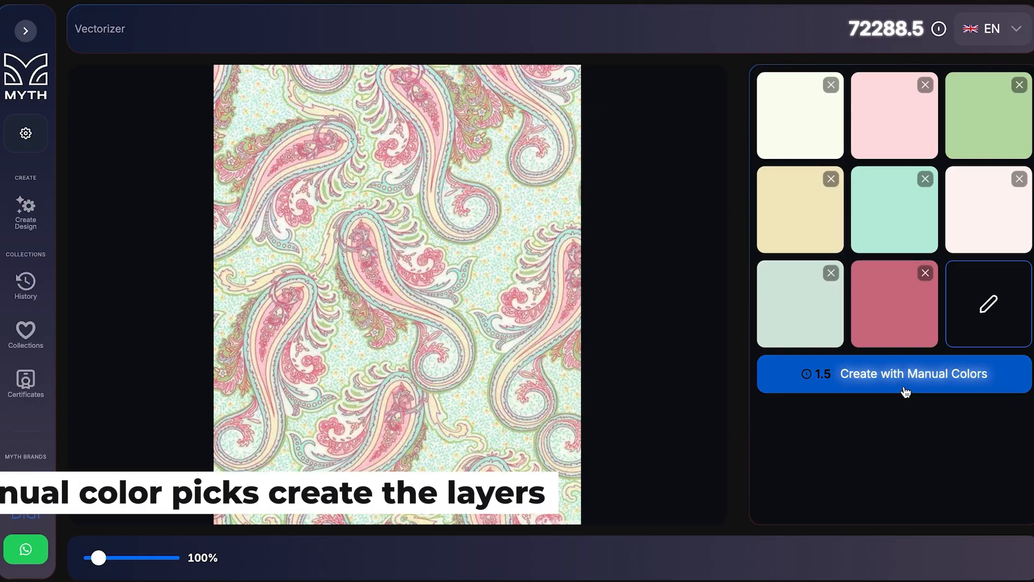
left_click(892, 383)
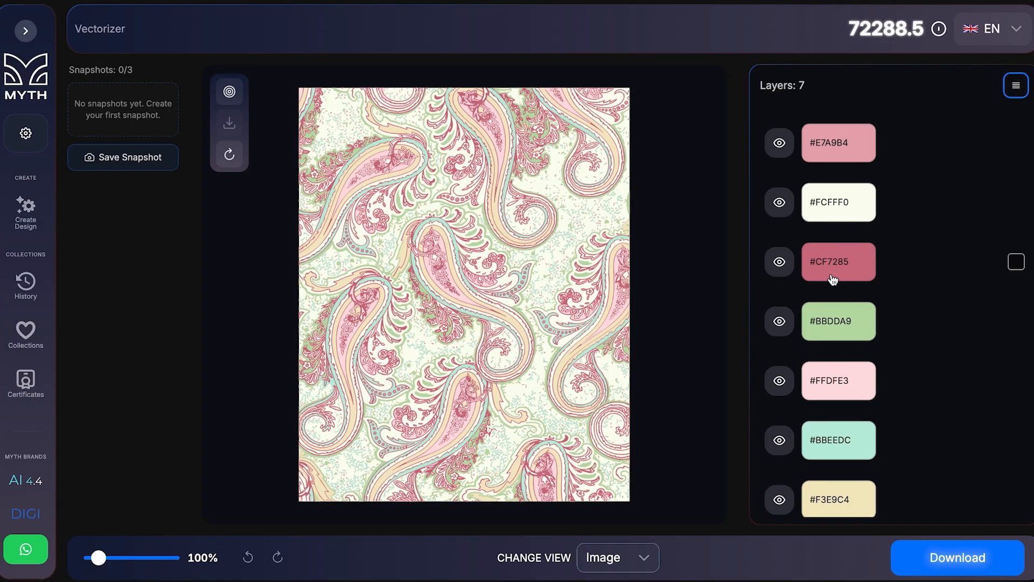
Check the deep rose #CF7285 layer's extent by toggling its visibility, and recolour it vivid purple #770FE6.
left_click(781, 261)
left_click(782, 262)
left_click(848, 261)
left_click(250, 343)
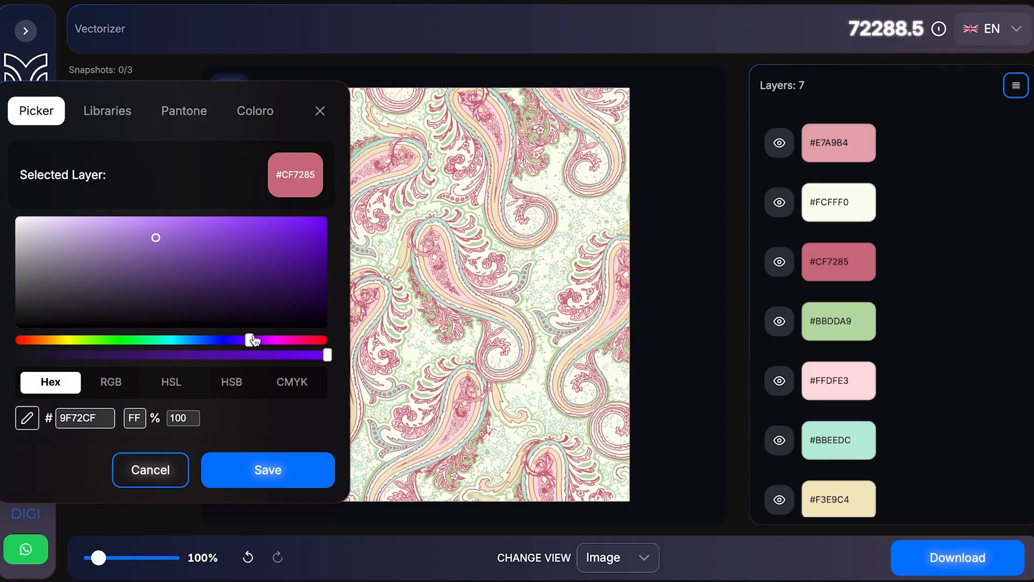
left_click(286, 479)
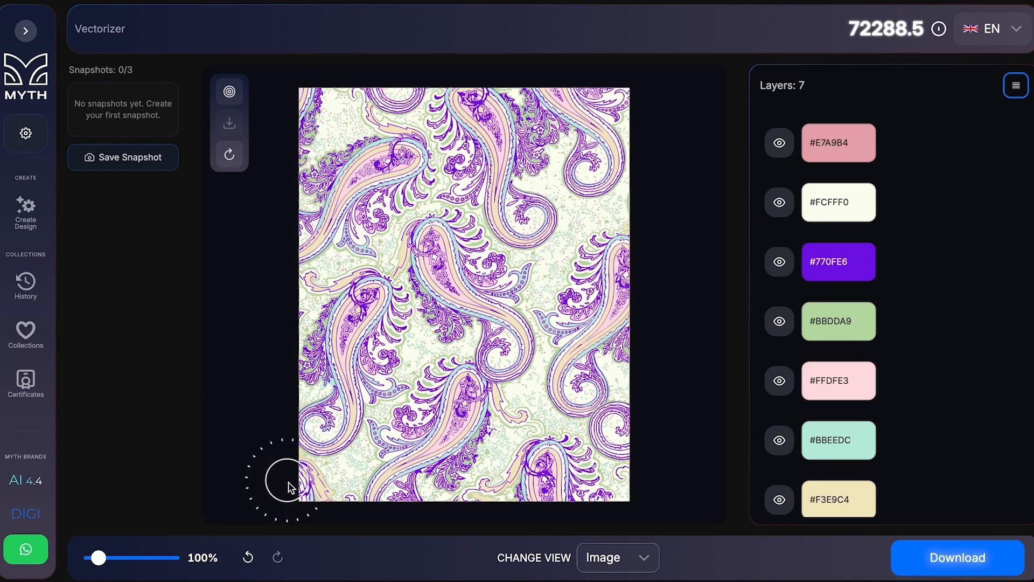
Soften the vivid purple layer to #A978DE and save the colour.
left_click(841, 268)
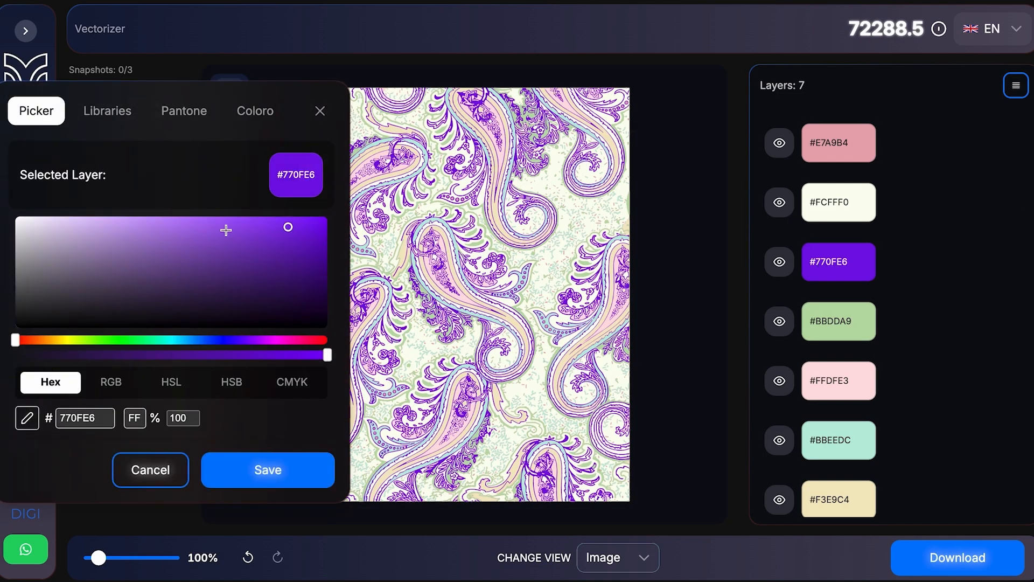
left_click(159, 244)
left_click(268, 469)
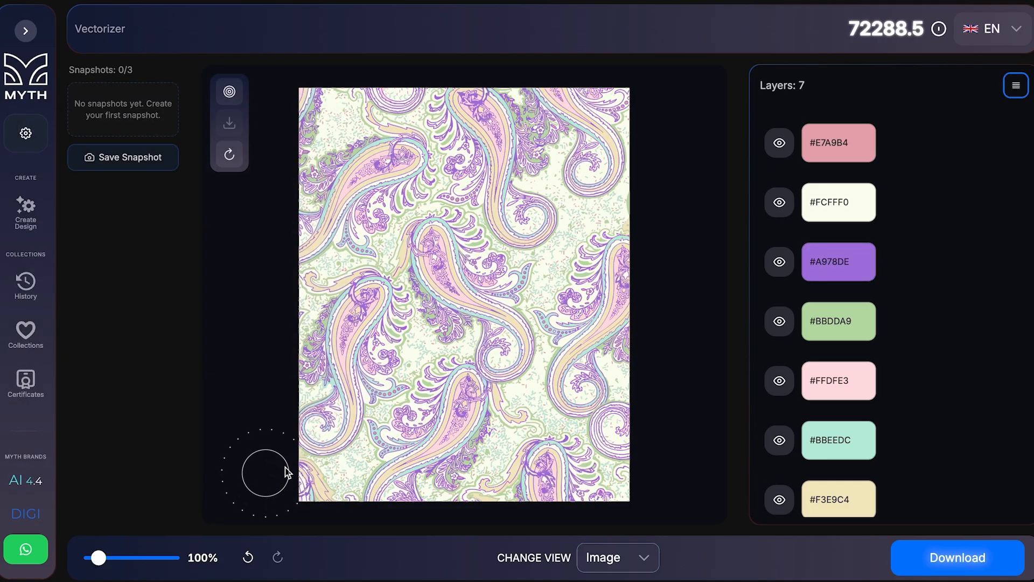
Recolour the pink #E7A9B4 layer to pale yellow-green #DFE6A7 with 19% opacity and save it.
left_click(837, 143)
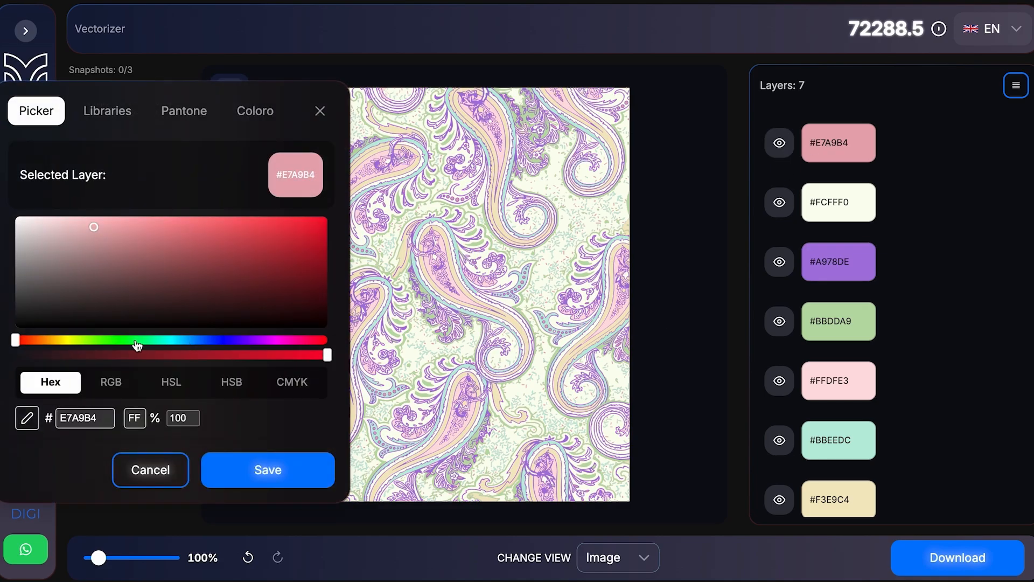
left_click(263, 340)
left_click_drag(267, 343, 79, 356)
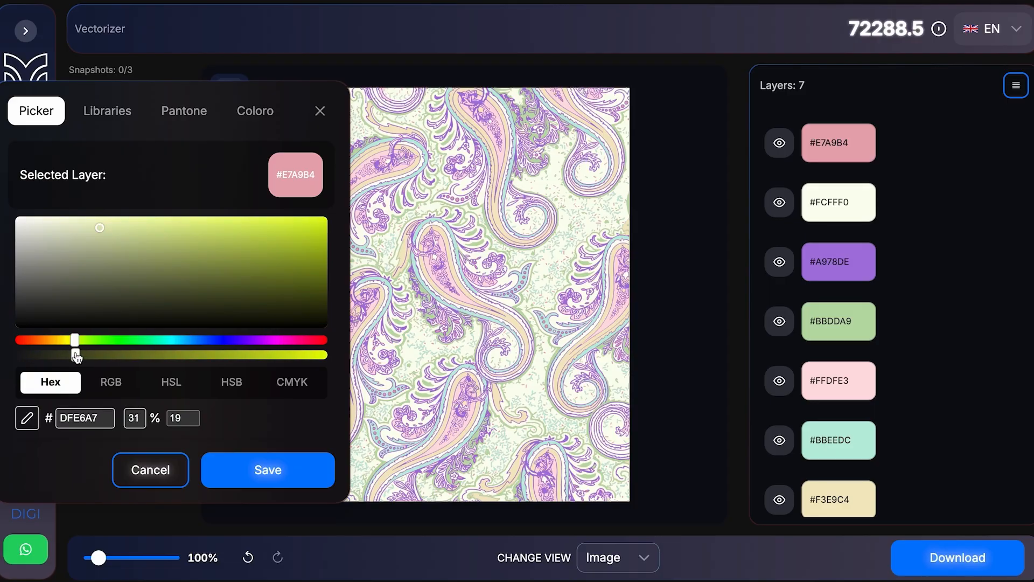
left_click(218, 477)
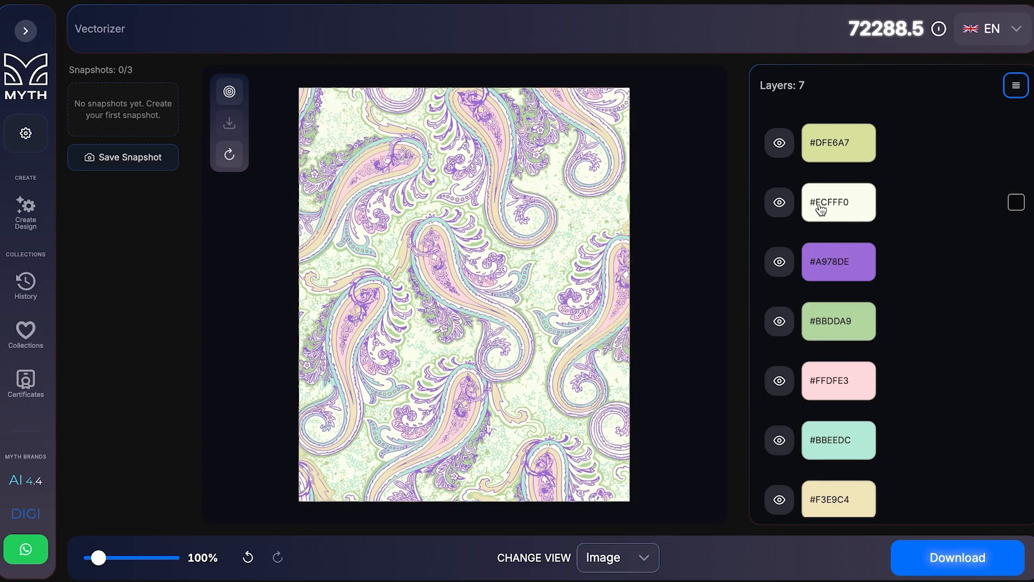
Toggle the off-white #FCFFF0 layer's visibility to see which areas of the paisley it fills.
left_click(780, 202)
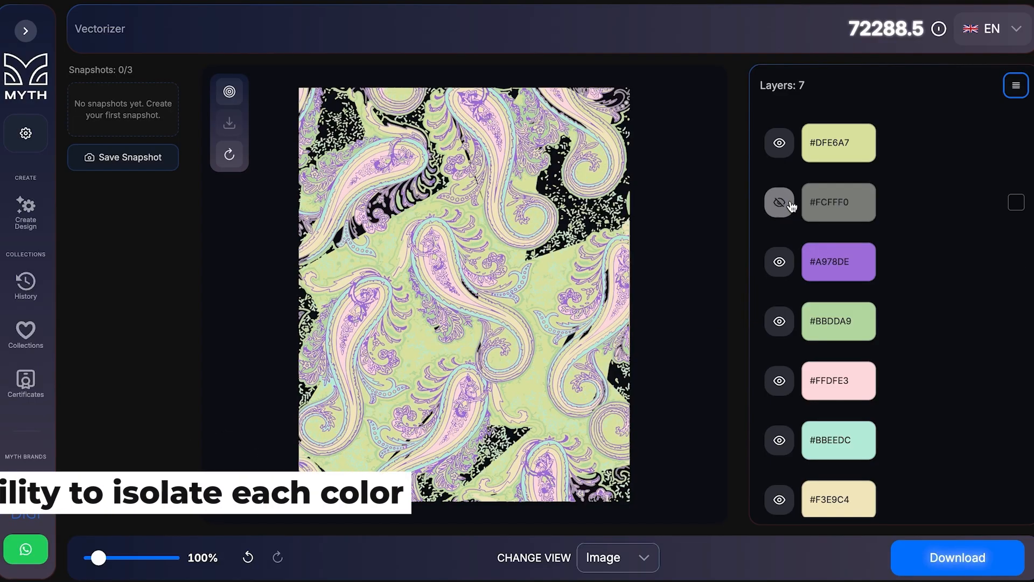
left_click(787, 204)
left_click(789, 204)
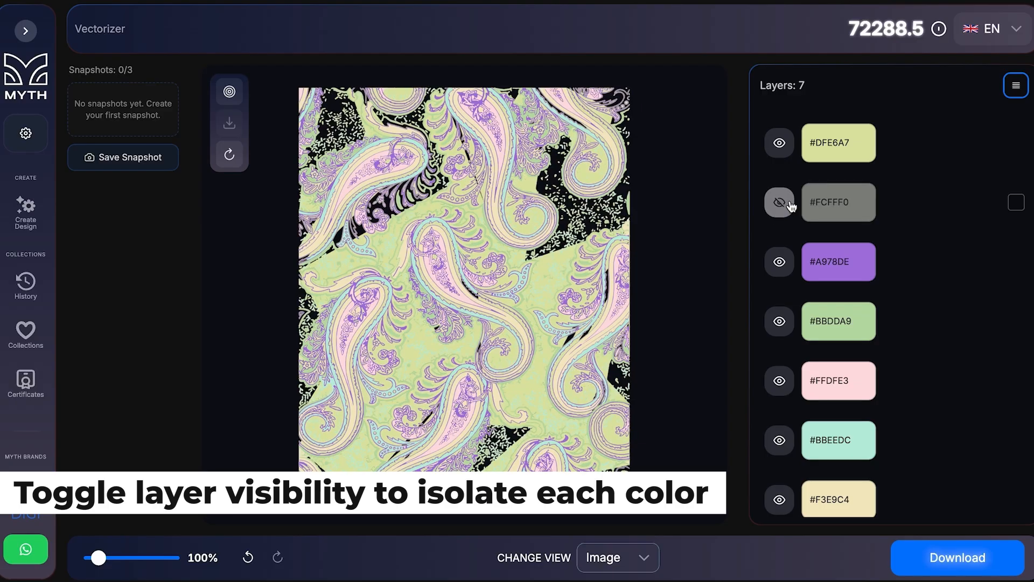
left_click(790, 204)
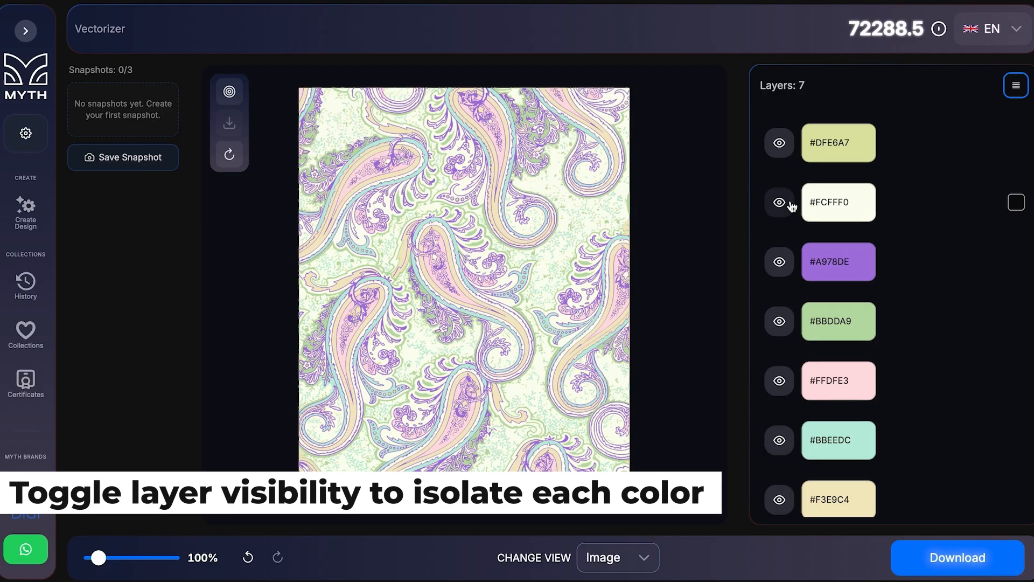
Recolour the off-white background layer to taupe #A59C92 and save it.
left_click(827, 208)
left_click_drag(53, 233, 50, 256)
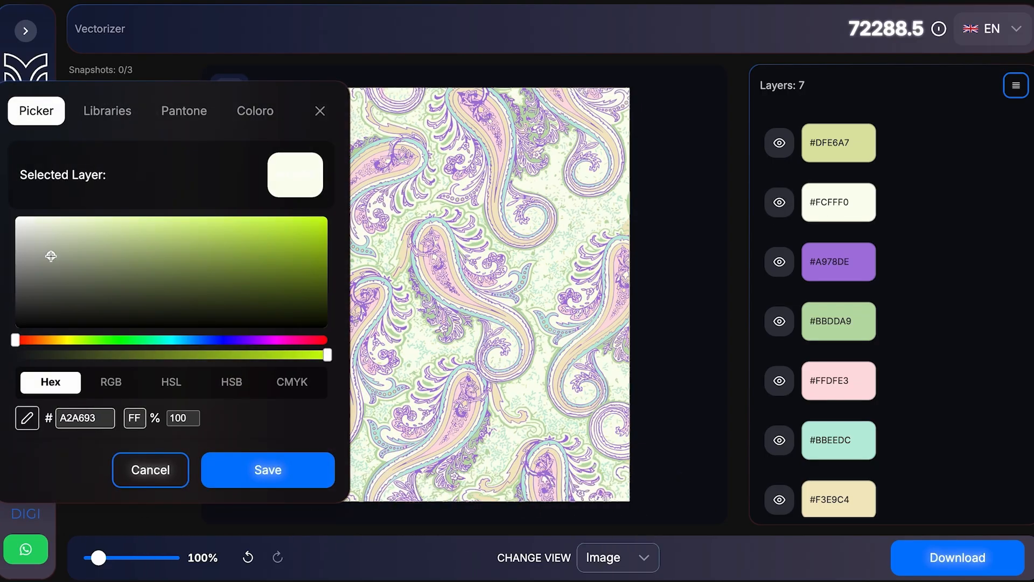
left_click(43, 341)
left_click(284, 470)
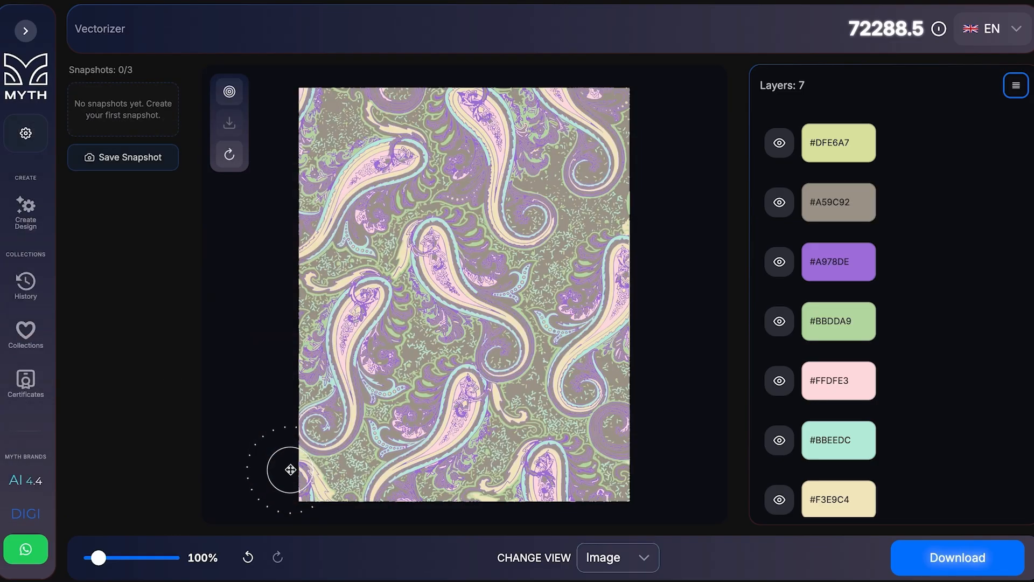
Lighten the taupe background layer to #DED3C6 and further to #E8E2DB, saving each colour.
left_click(828, 204)
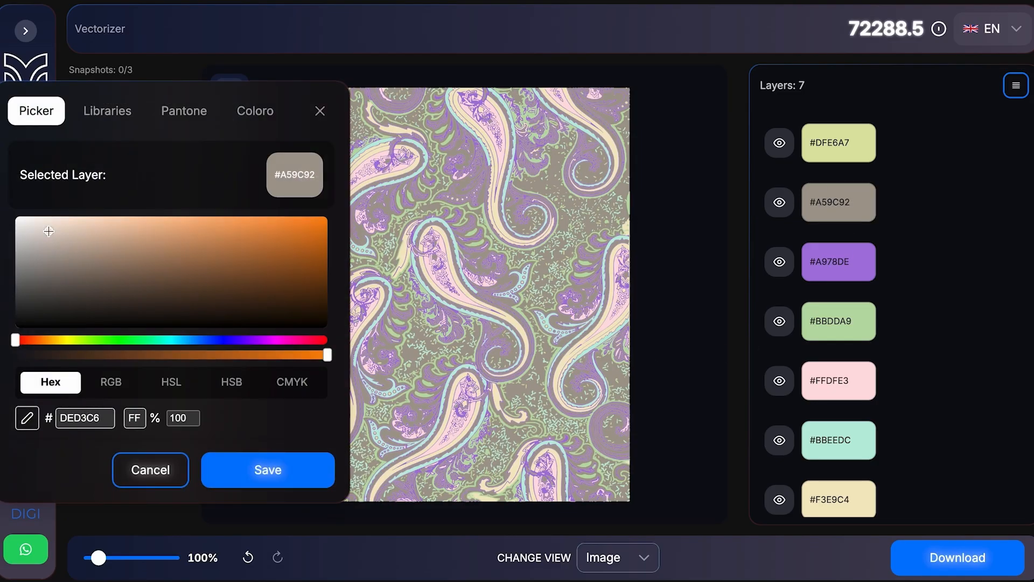
left_click(277, 474)
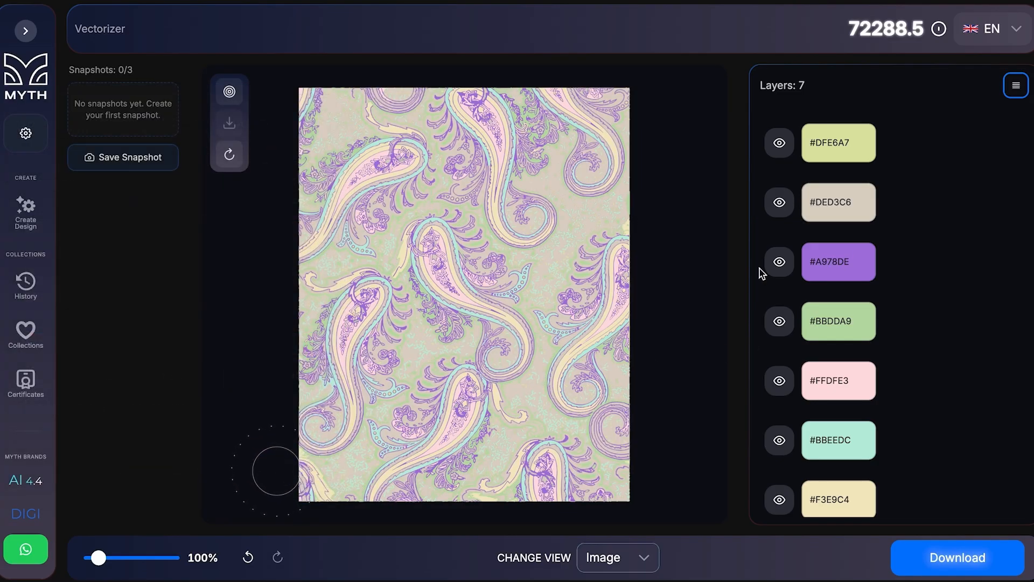
left_click(827, 216)
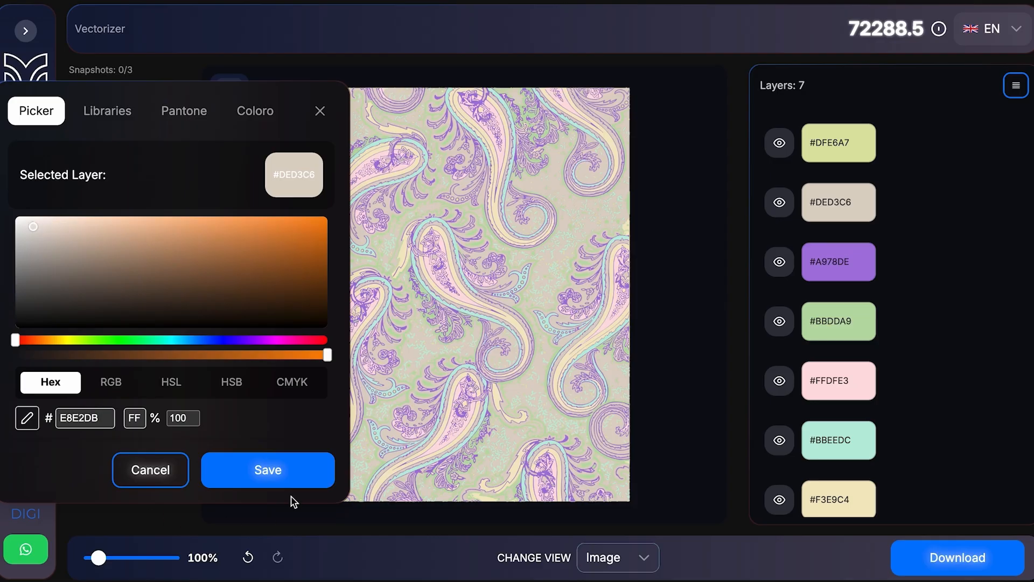
left_click(266, 475)
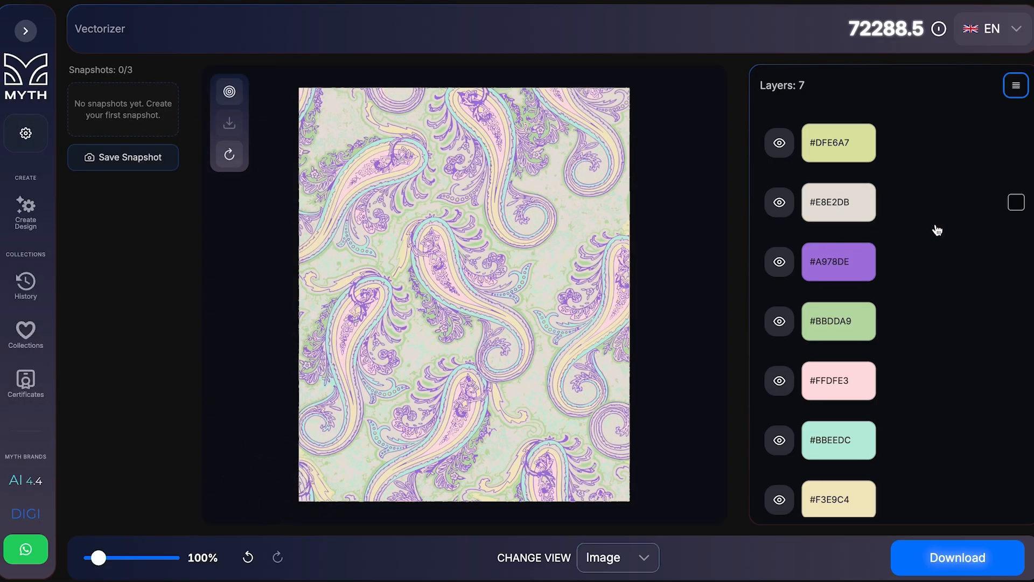
Check the light green #BBDDA9 layer's extent by toggling its visibility, and recolour it dark green #335124.
left_click(780, 325)
left_click(780, 325)
left_click(843, 323)
left_click(190, 294)
left_click(268, 470)
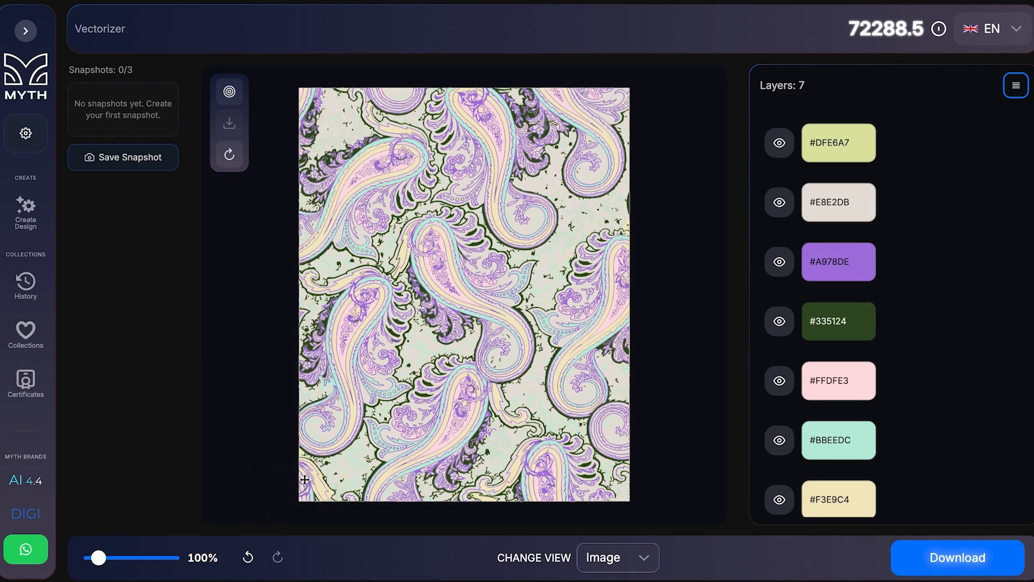
Change the dark green layer to dark magenta #890D78 and lighten it to #CD50BC.
left_click(825, 341)
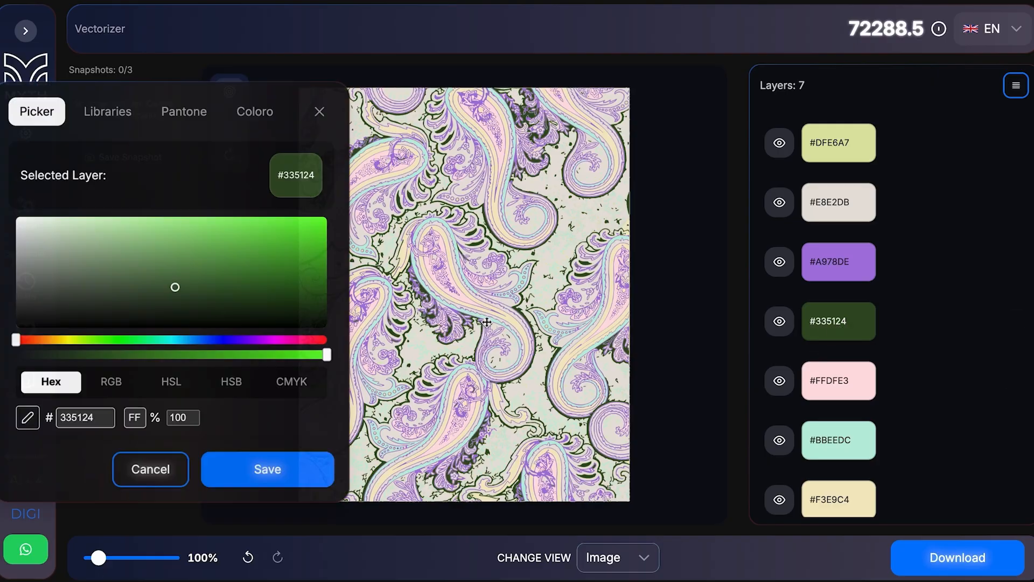
left_click(281, 340)
left_click(284, 477)
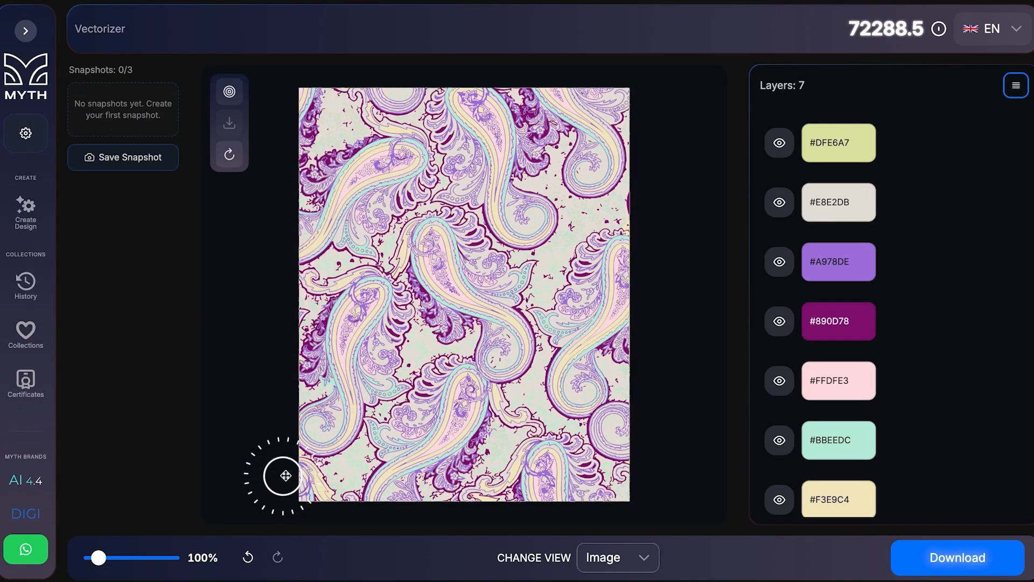
left_click(860, 327)
left_click(206, 237)
left_click(270, 469)
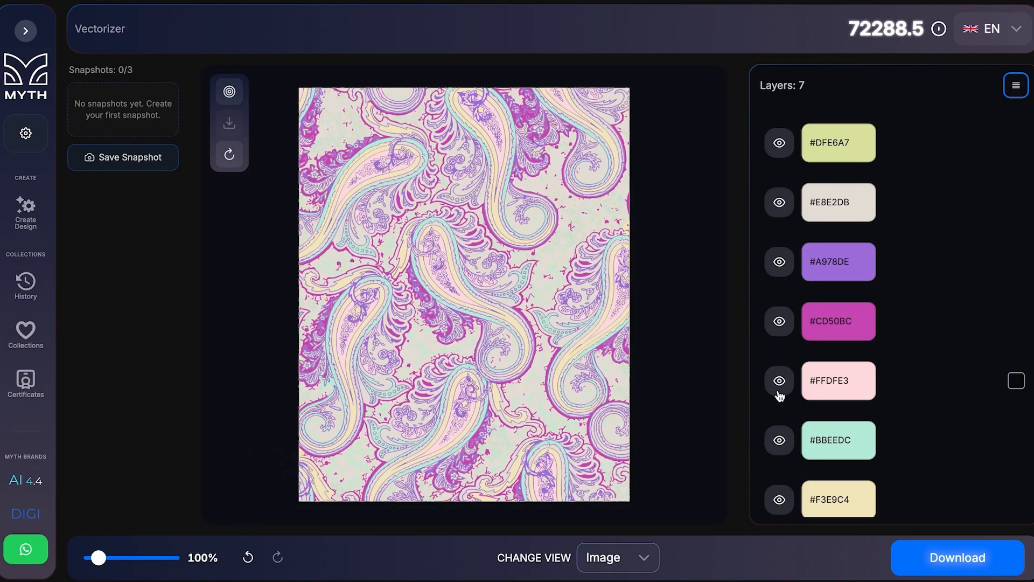
Recolour the mint #BBEEDC layer to dark navy #170456 and save it.
scroll(840, 409, "down", 1)
left_click(840, 430)
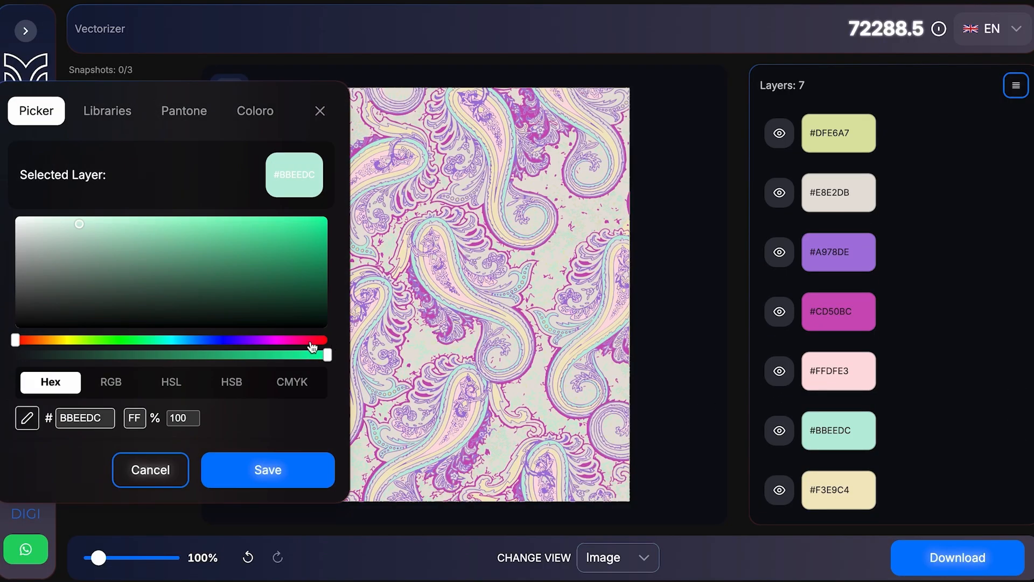
left_click(238, 341)
left_click(309, 292)
left_click(306, 462)
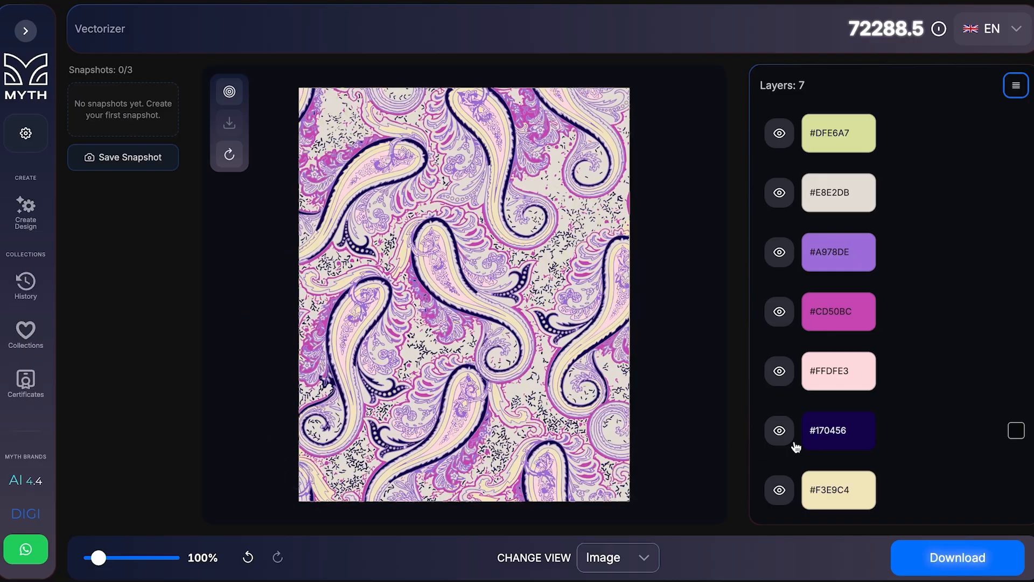
Check the dark navy layer's extent by toggling its visibility, and recolour it lavender #B3A7DA.
left_click(779, 430)
left_click(779, 431)
left_click(839, 430)
left_click(89, 232)
left_click(261, 470)
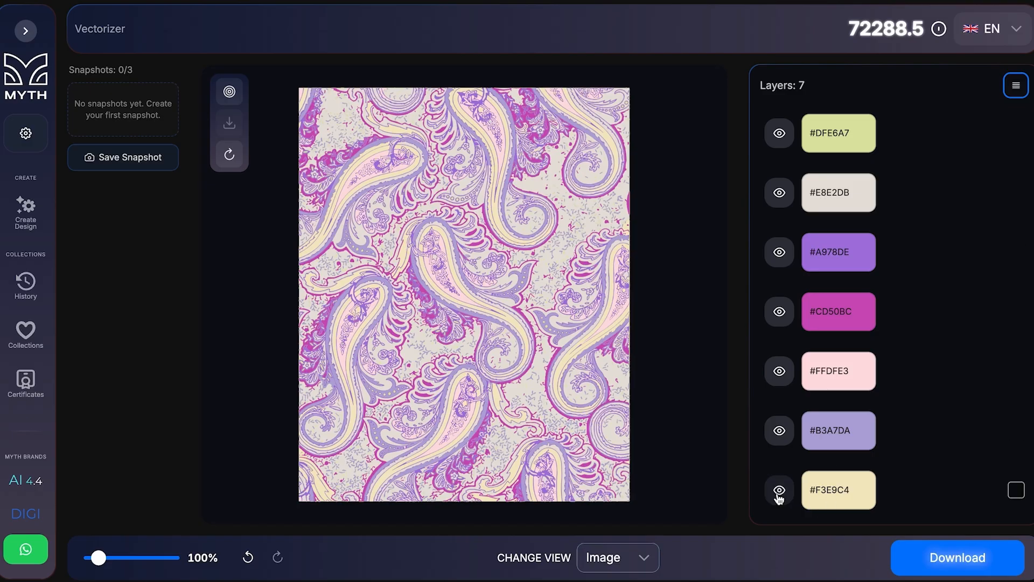
Recolour the cream #F3E9C4 layer to olive #9D9471 and save it.
left_click(844, 501)
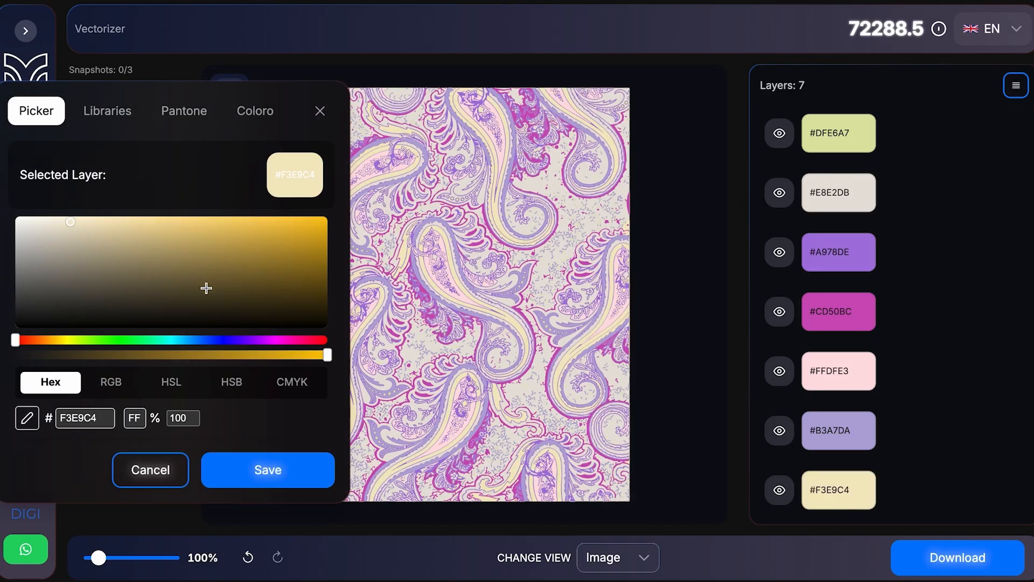
left_click_drag(103, 290, 102, 258)
left_click(271, 481)
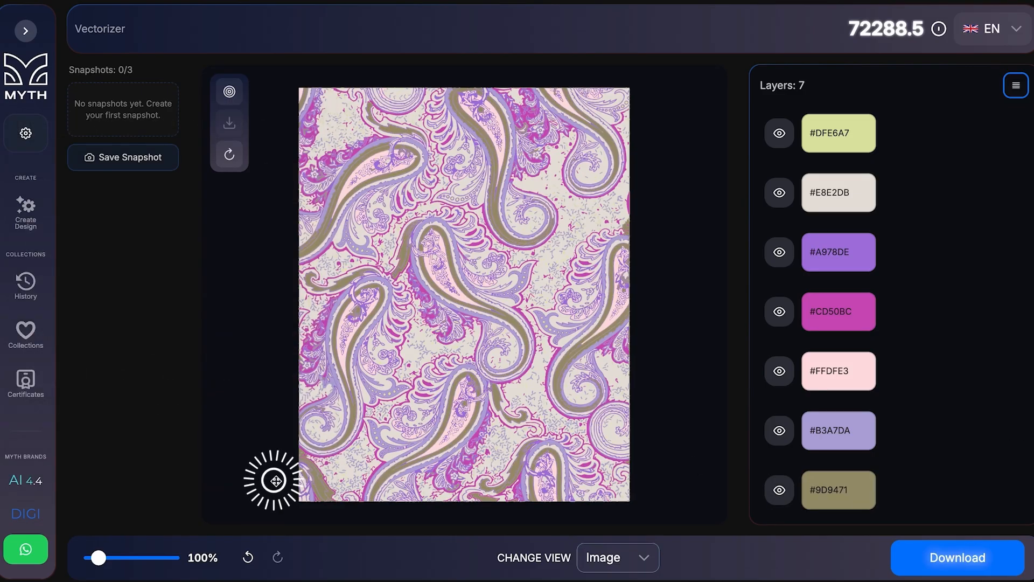
Change the olive layer to light turquoise #97D8D6 and save the colour.
left_click(814, 488)
left_click(139, 341)
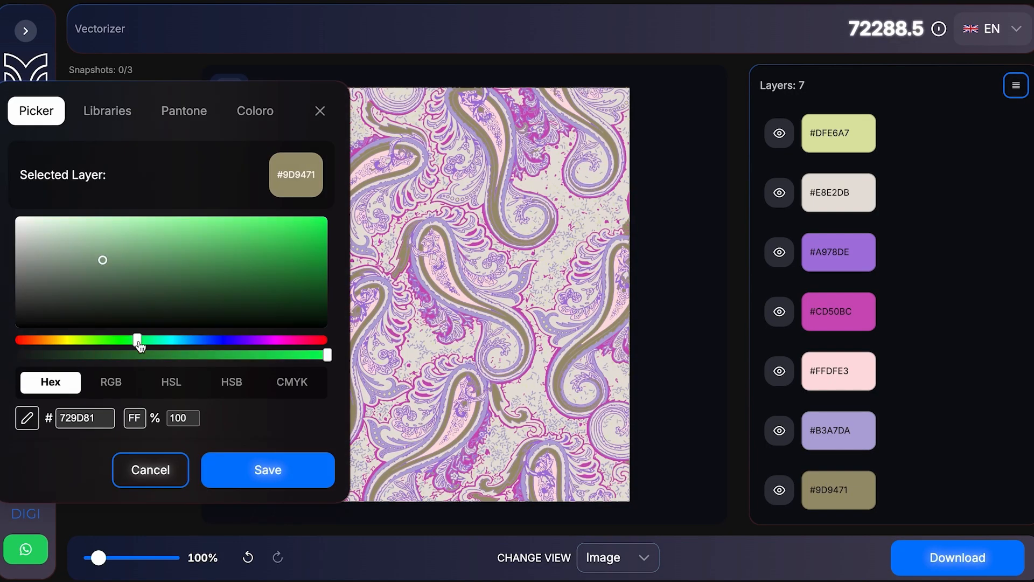
left_click_drag(139, 345, 171, 340)
left_click(267, 469)
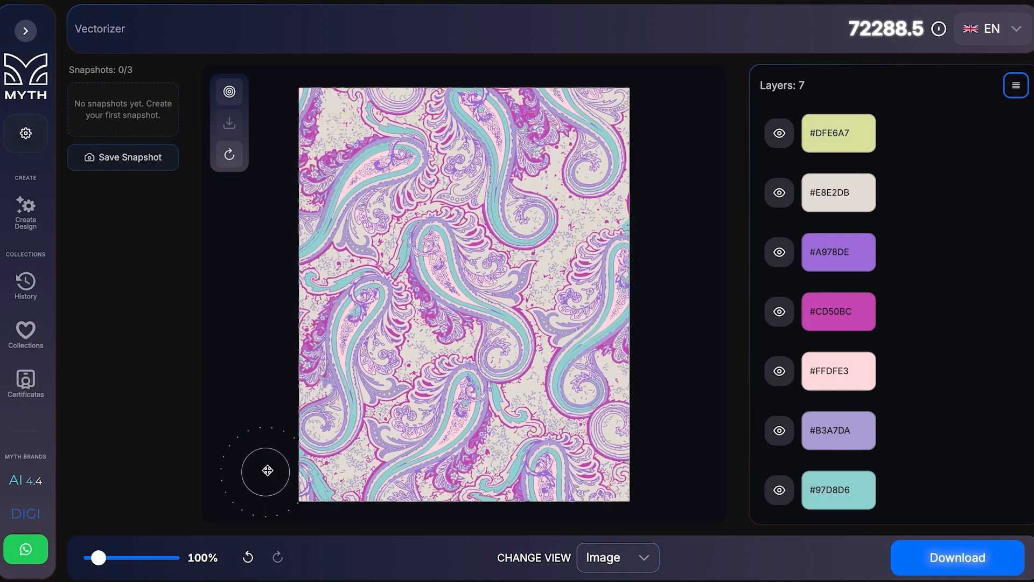
Toggle the visibility of the purple #A978DE and lavender #B3A7DA layers to compare the areas they cover.
scroll(895, 427, "up", 1)
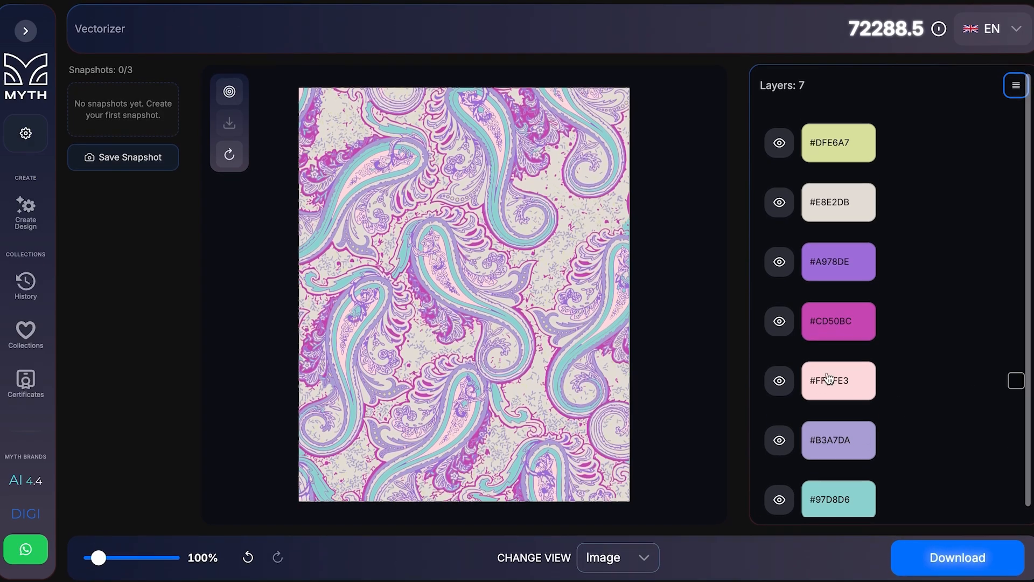
left_click(779, 263)
left_click(779, 263)
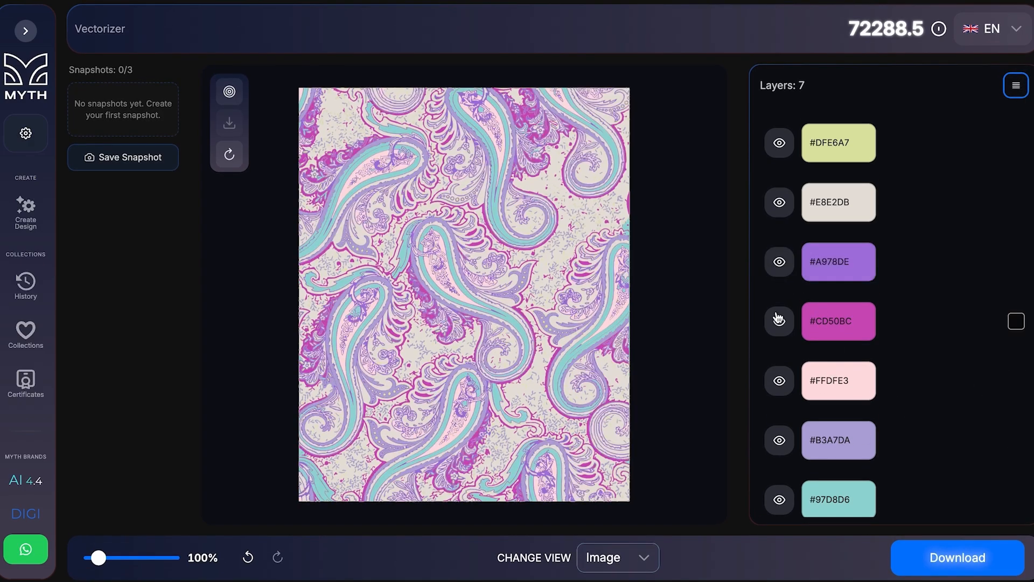
left_click(781, 439)
left_click(787, 438)
left_click(787, 438)
left_click(787, 438)
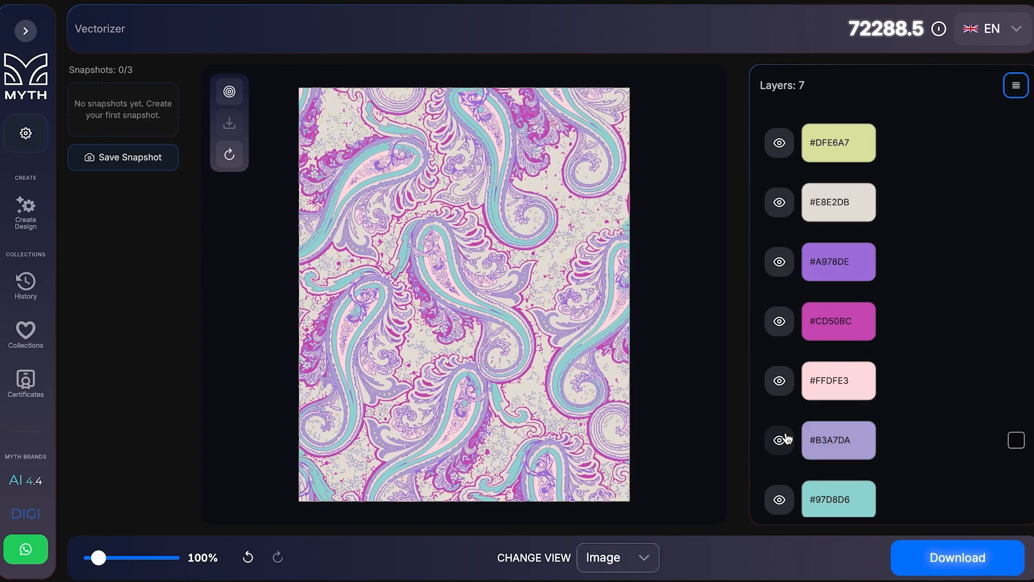
Check the pale pink and purple layers by toggling their visibility, and select the purple #A978DE and lavender #B3A7DA layers.
left_click(778, 381)
left_click(779, 380)
left_click(780, 266)
left_click(780, 267)
left_click(780, 267)
left_click(780, 266)
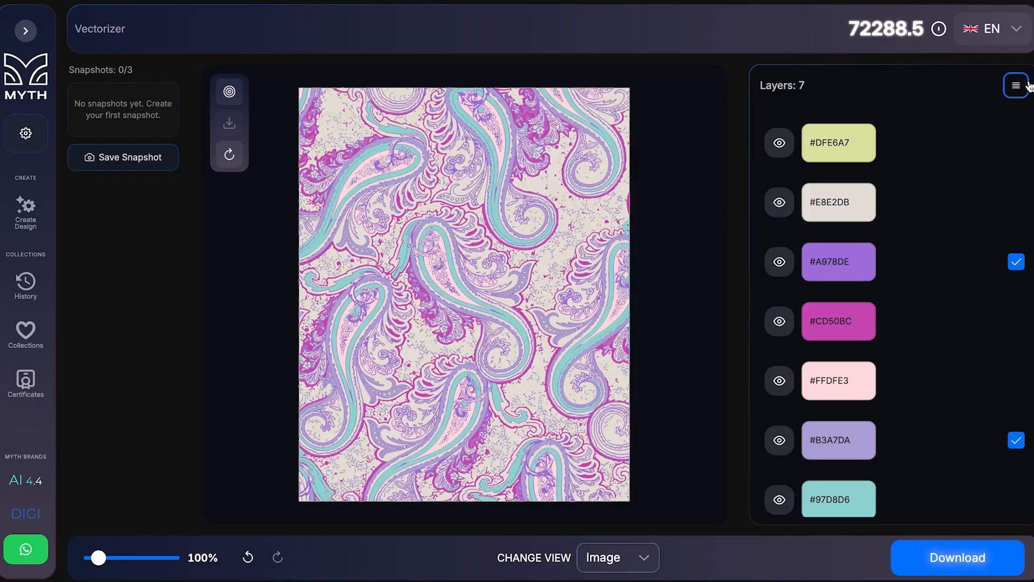
Merge the selected purple layers, keeping the colour #B3A7DA, and toggle the merged layer's visibility to inspect it.
left_click(1018, 86)
left_click(915, 198)
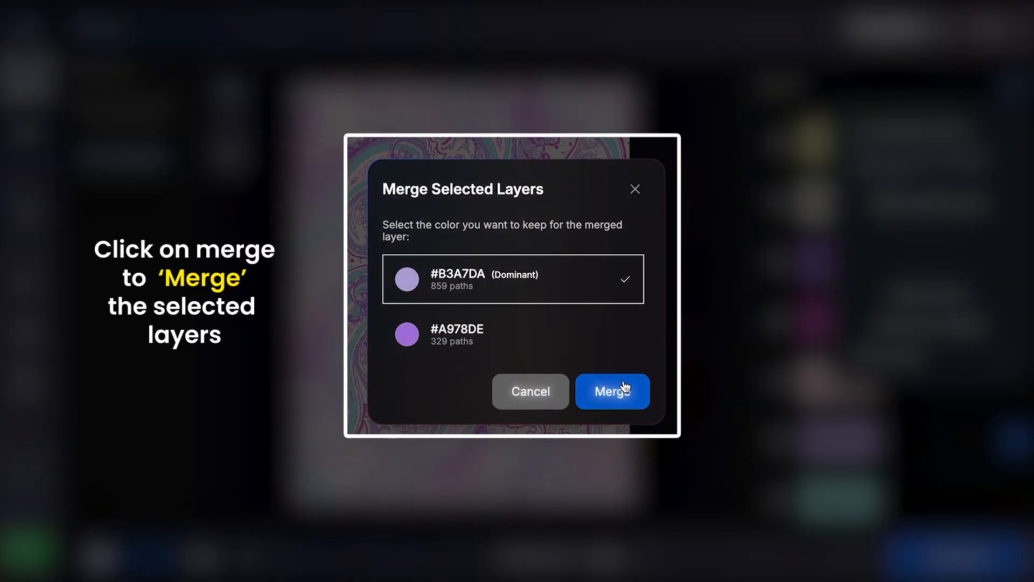
left_click(624, 387)
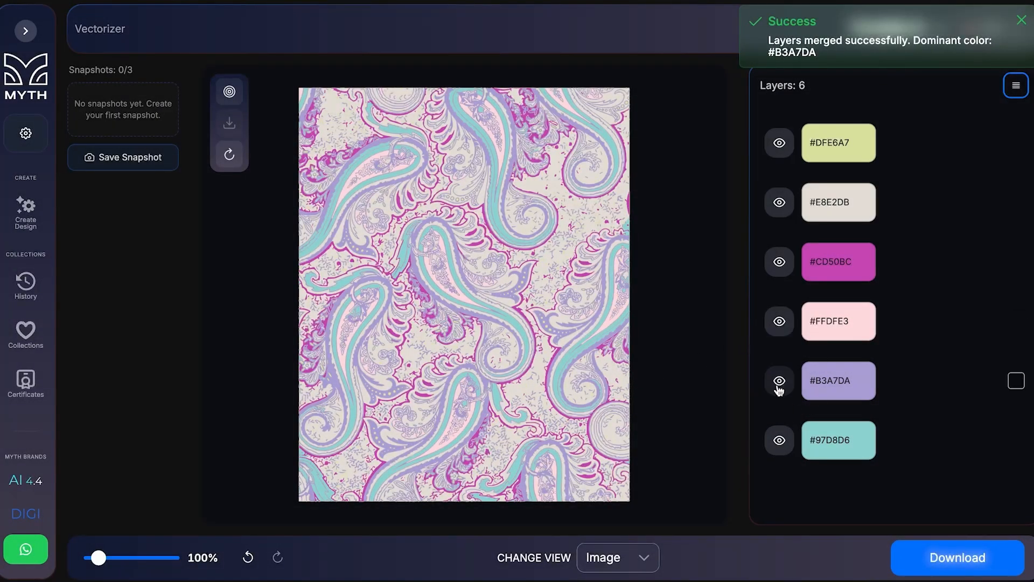
left_click(780, 384)
left_click(779, 384)
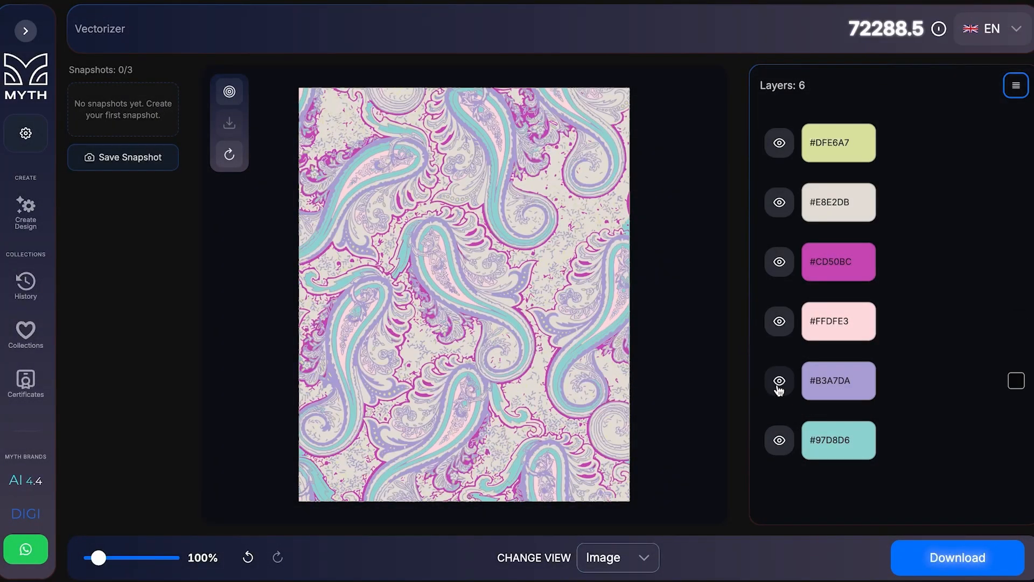
Recolour the merged lavender layer to dark purple #6F6396 and save the colour.
left_click(845, 377)
left_click(122, 263)
left_click(225, 473)
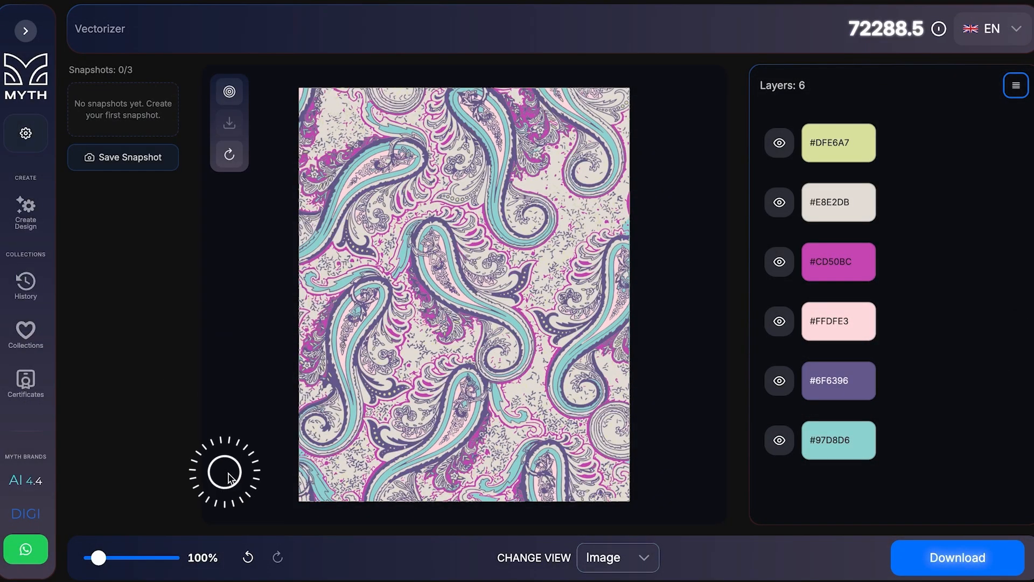
Change the dark purple layer to light violet #AC9DDC and save the colour.
left_click(831, 398)
left_click(117, 233)
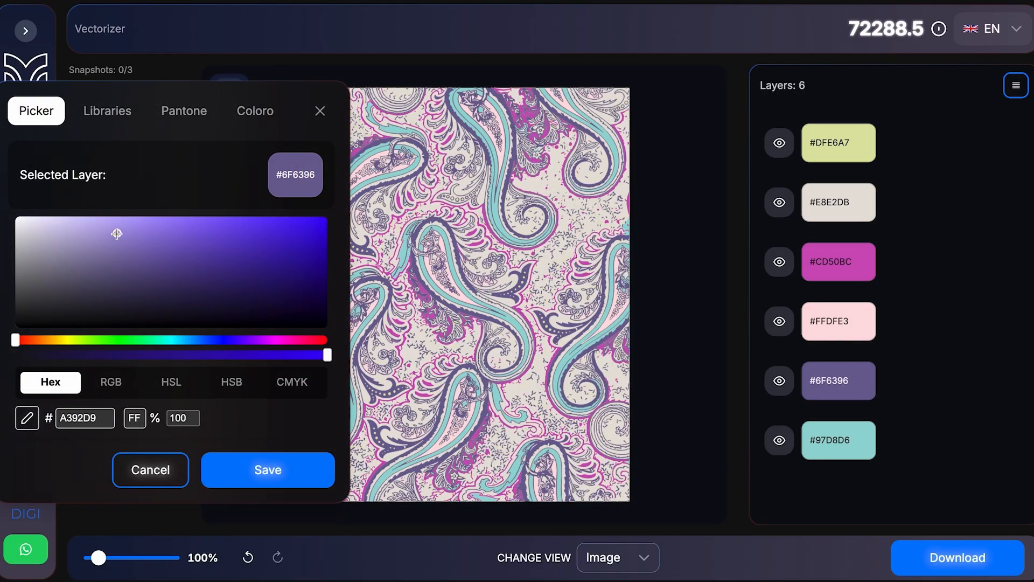
left_click(253, 470)
Check the beige #E8E2DB layer by toggling its visibility, then recolour it to golden #EBD59E and save.
left_click(779, 203)
left_click(779, 203)
left_click(854, 203)
left_click_drag(69, 339, 54, 340)
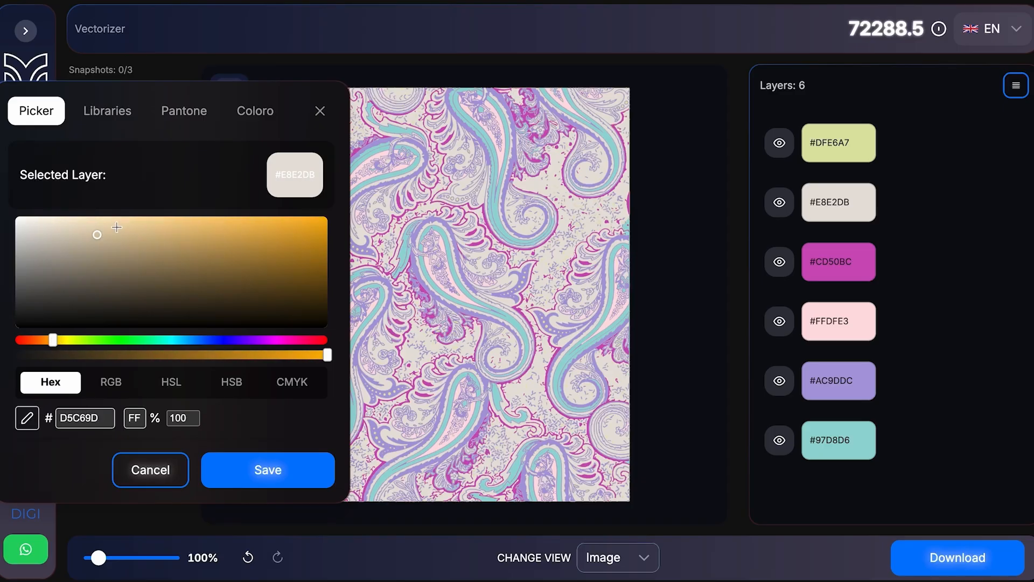
left_click(271, 473)
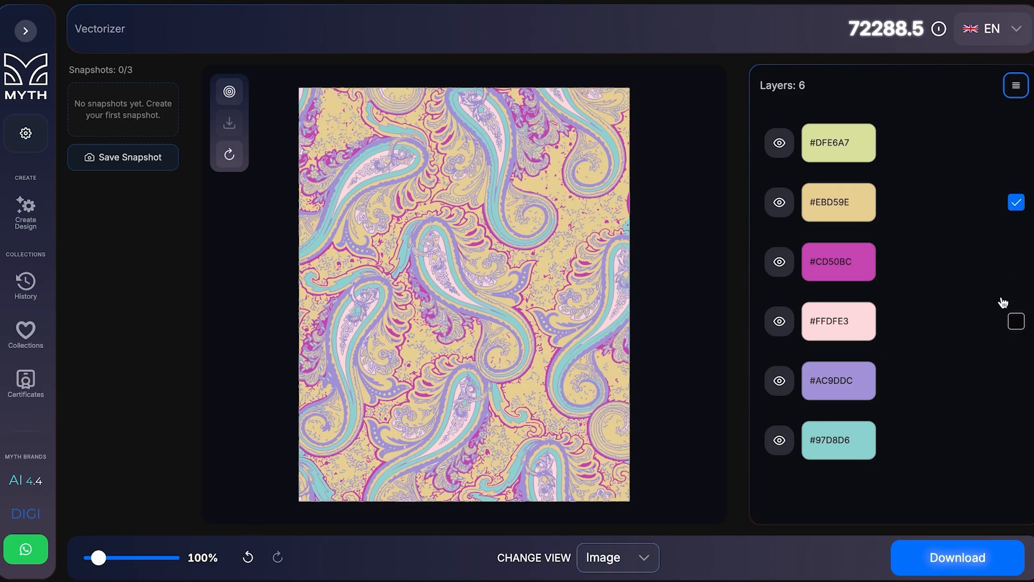
Tick the golden #EBD59E and violet #AC9DDC layers, and send the turquoise #97D8D6 layer backward to just after pale green #DFE6A7.
left_click(1022, 83)
left_click(1023, 84)
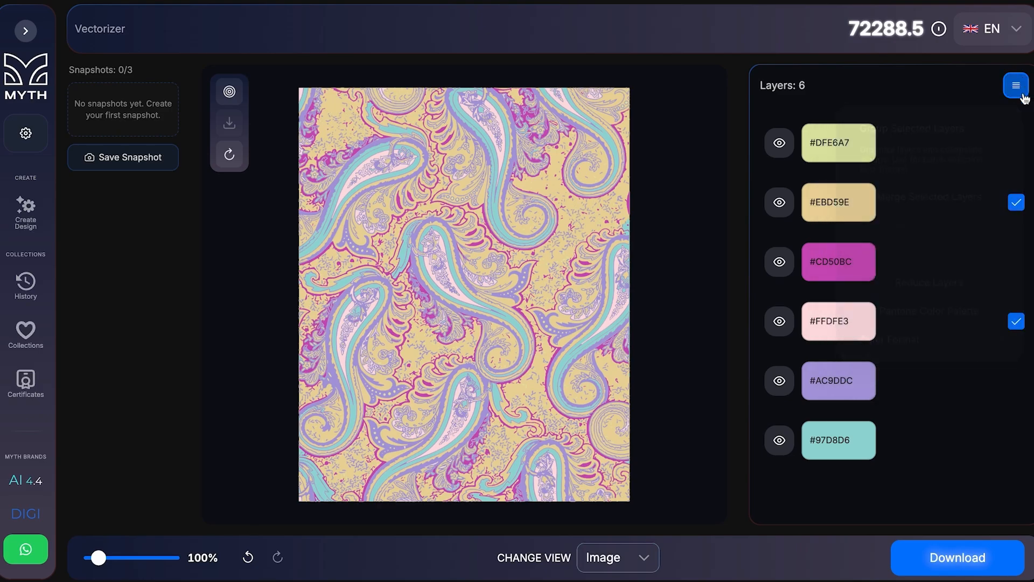
left_click(1016, 202)
left_click(1016, 85)
left_click(987, 422)
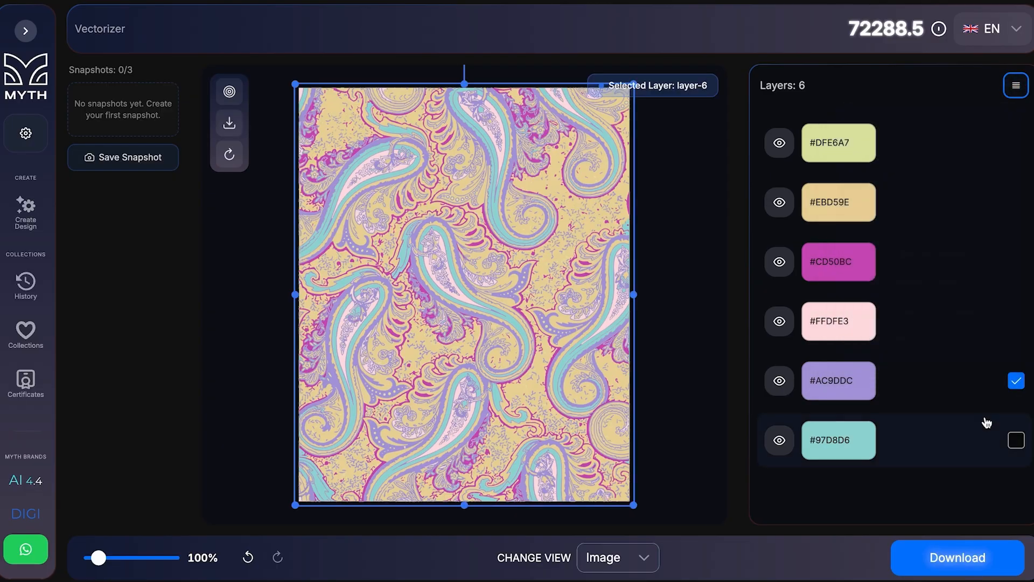
left_click(1017, 203)
left_click(1016, 85)
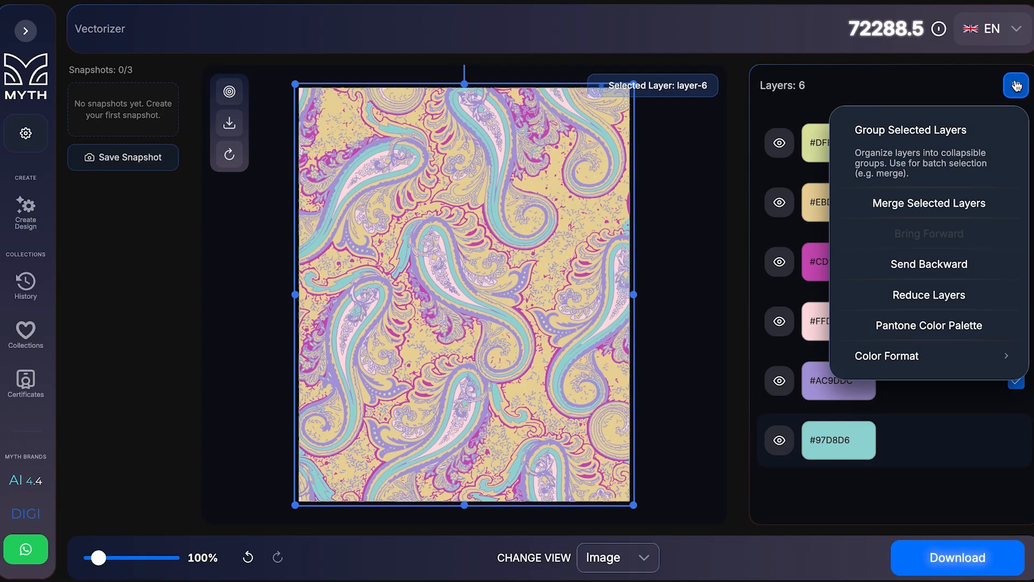
left_click(934, 260)
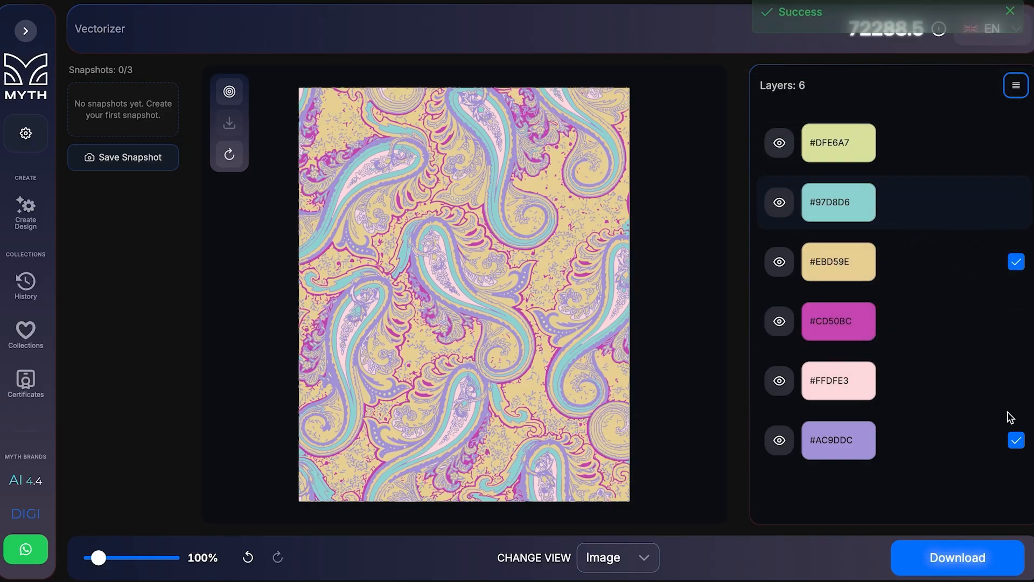
Shift the violet #AC9DDC layer to the right of the design and download that layer as its own SVG file.
left_click_drag(439, 222, 506, 226)
left_click(230, 126)
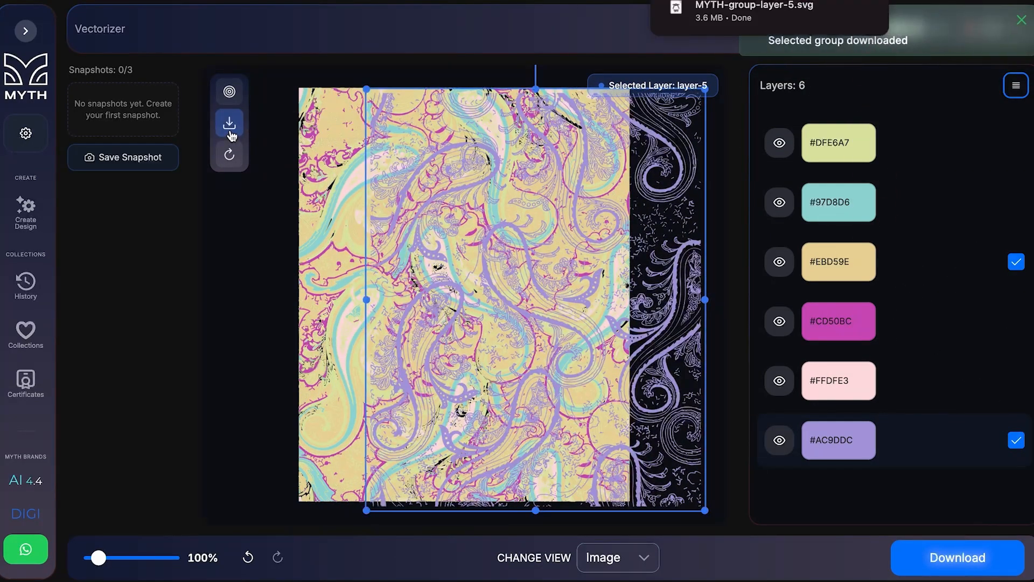
Move the pale pink #FFDFE3 layer right, the magenta #CD50BC layer down and the golden #EBD59E layer left.
left_click_drag(358, 183, 425, 183)
left_click_drag(329, 107, 337, 172)
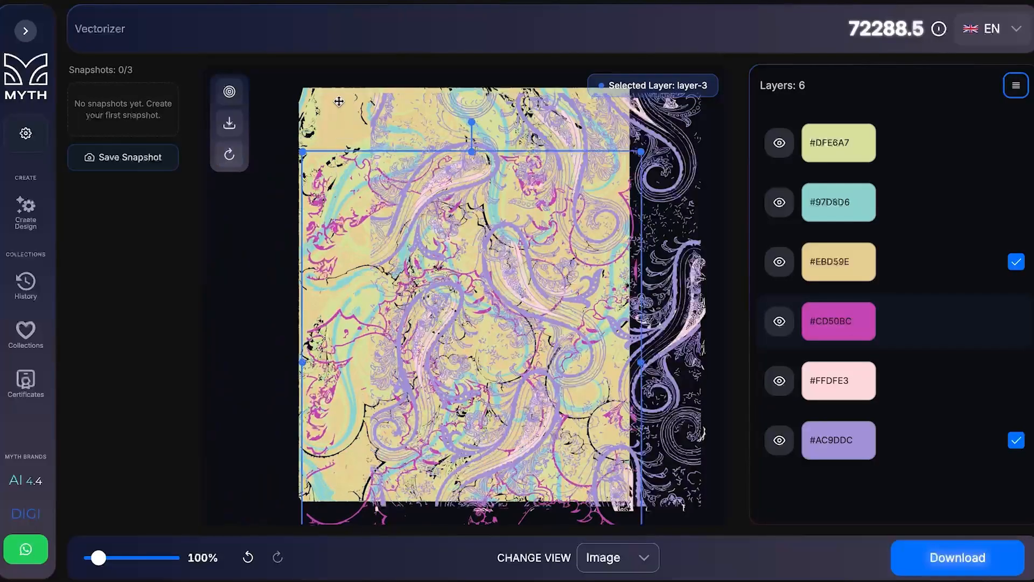
left_click_drag(340, 101, 225, 103)
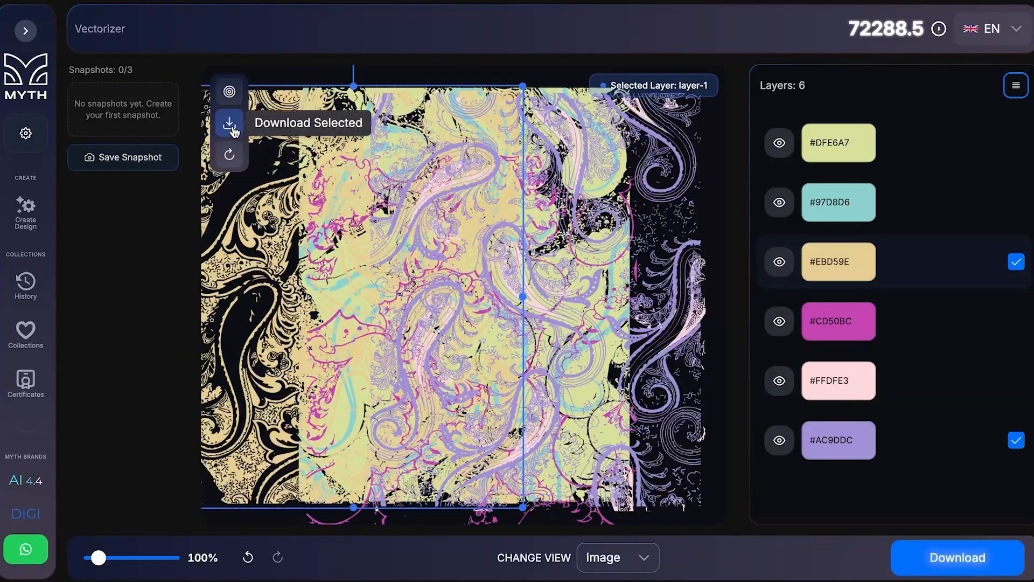
Reset all layer positions, download the complete paisley design and open the downloaded file.
left_click(230, 93)
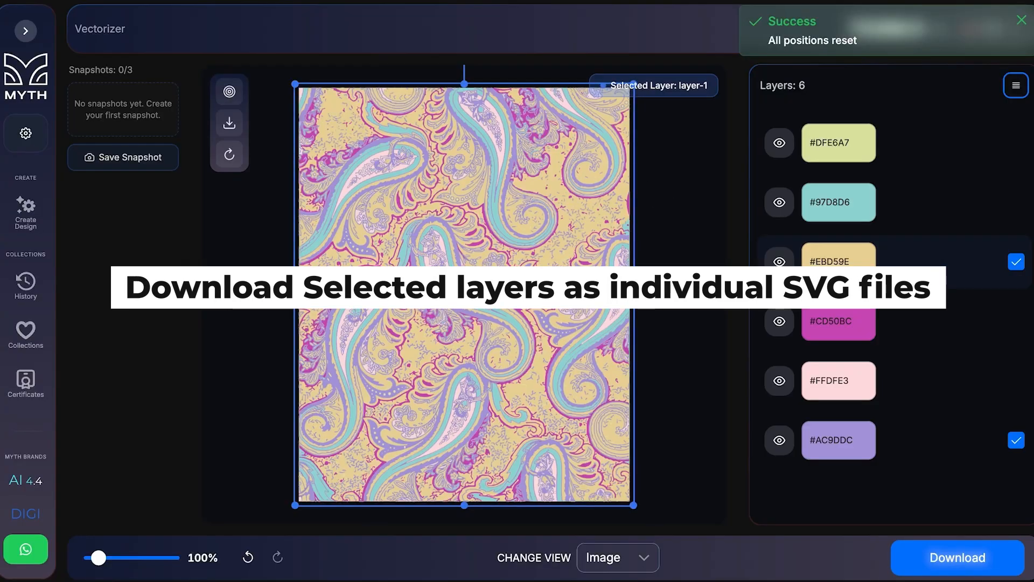
left_click(948, 558)
left_click(792, 16)
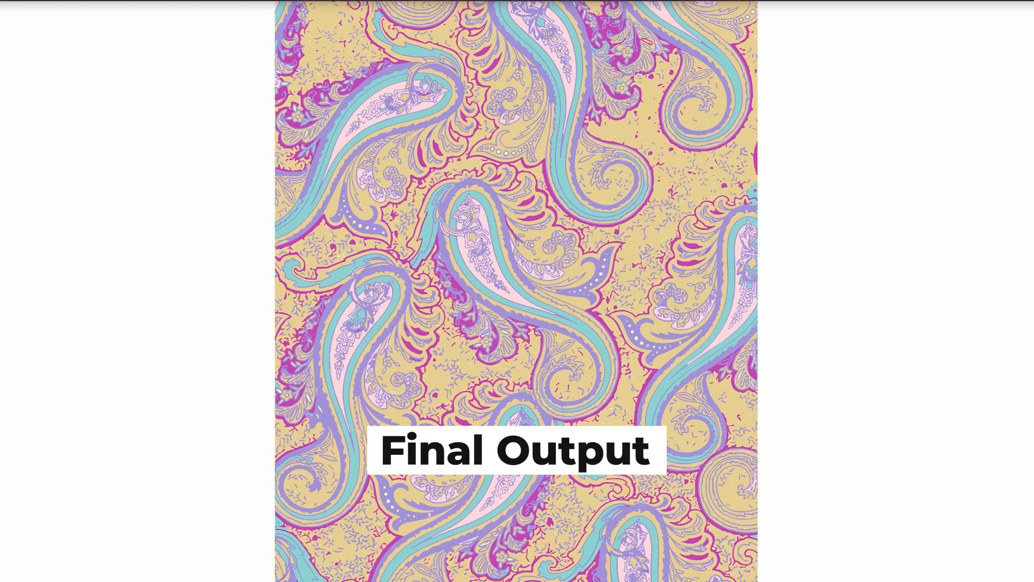